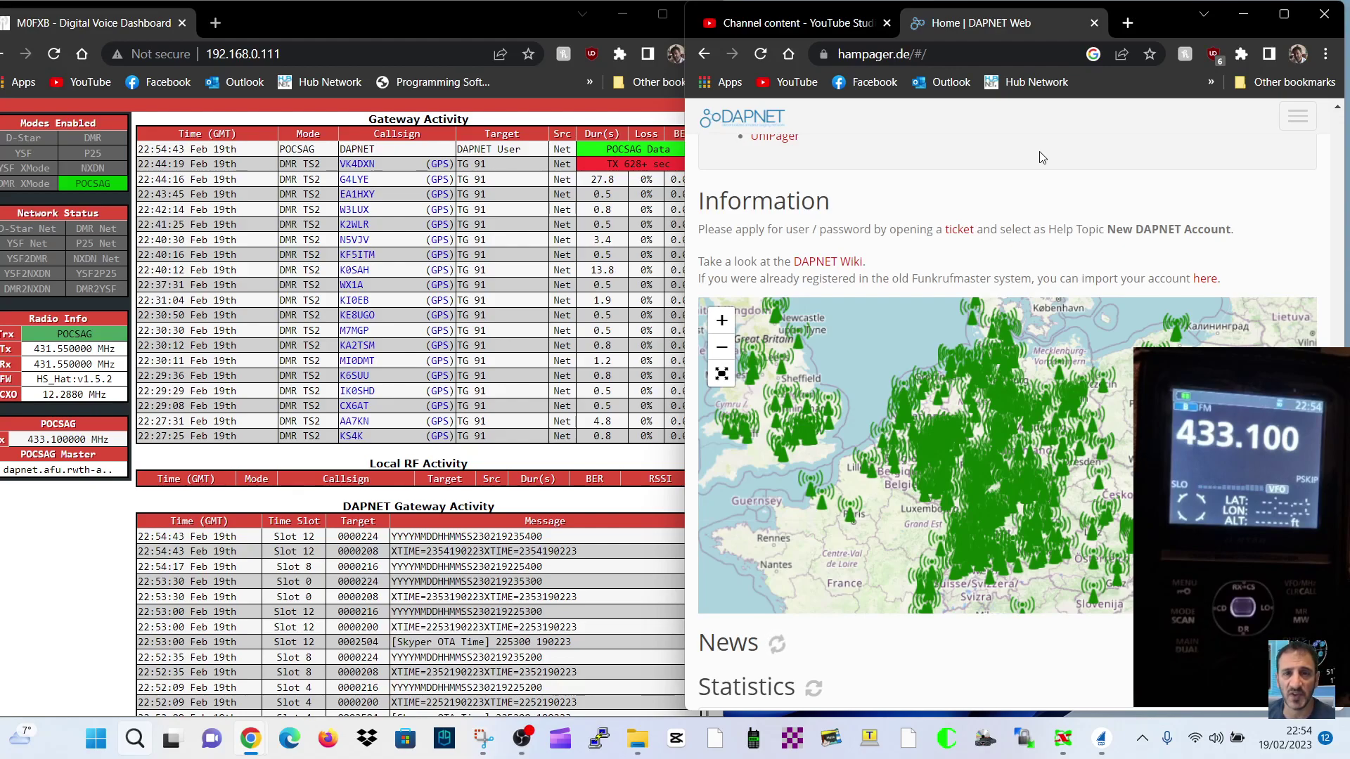
# - Bring the dashboard window forward, widen it, and scroll through the Gateway and DAPNET activity tables
pyautogui.click(536, 90)
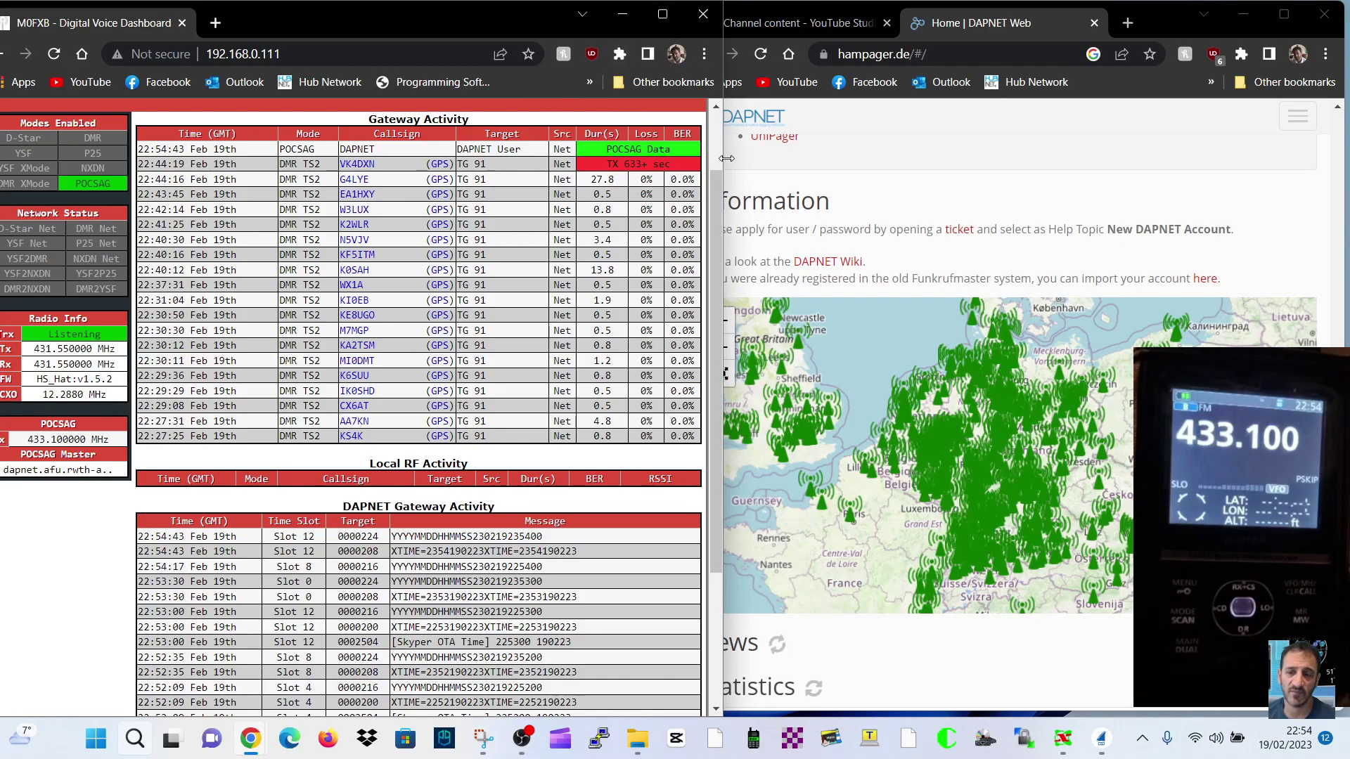
pyautogui.moveTo(723, 232); pyautogui.dragTo(948, 232)
pyautogui.scroll(1, 605, 239)
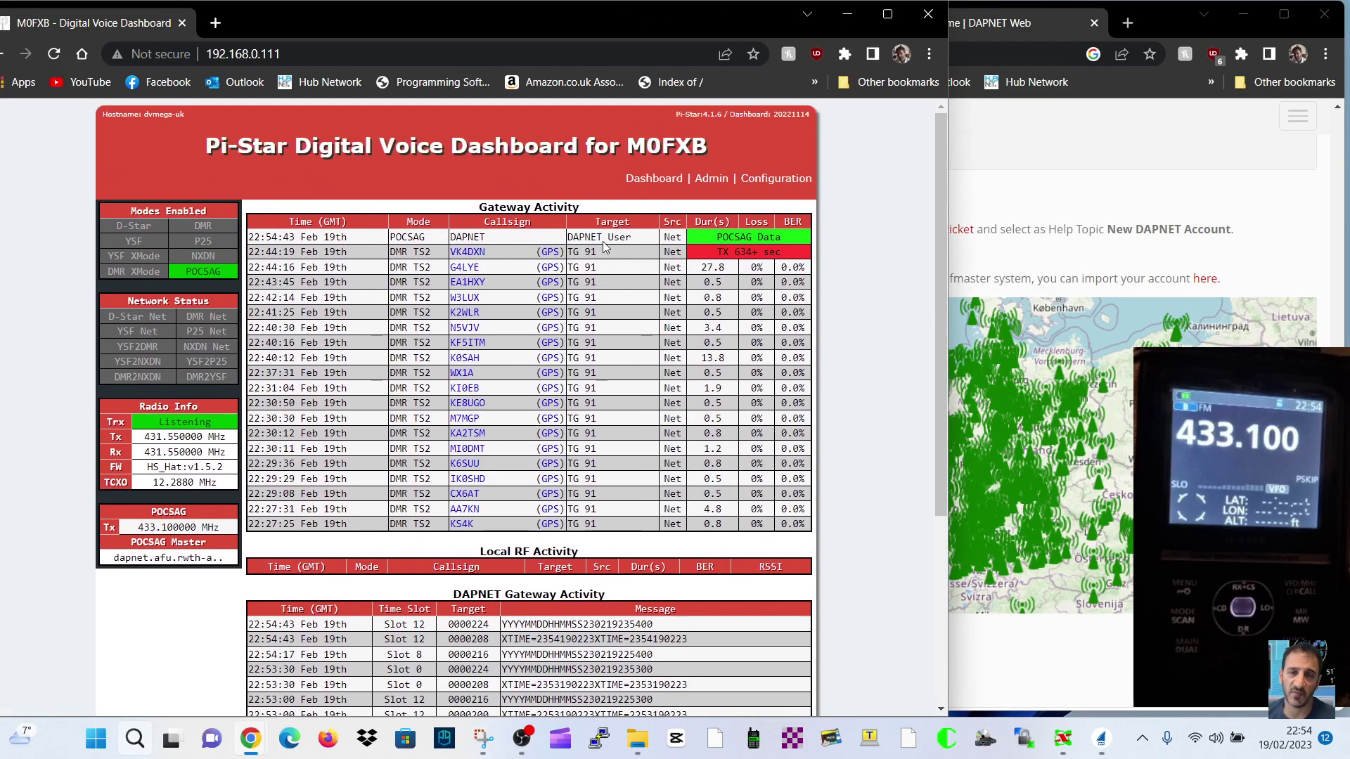
pyautogui.scroll(-1, 731, 267)
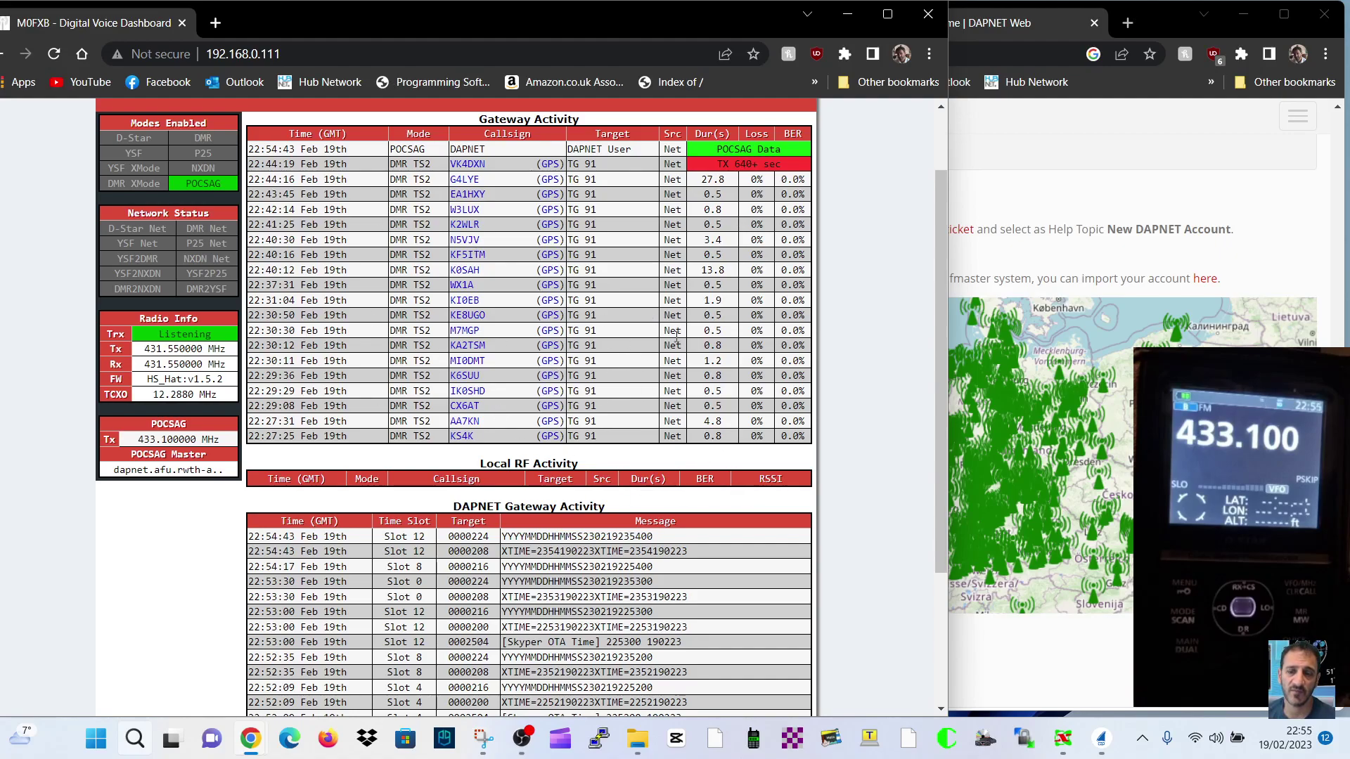
pyautogui.scroll(-3, 406, 477)
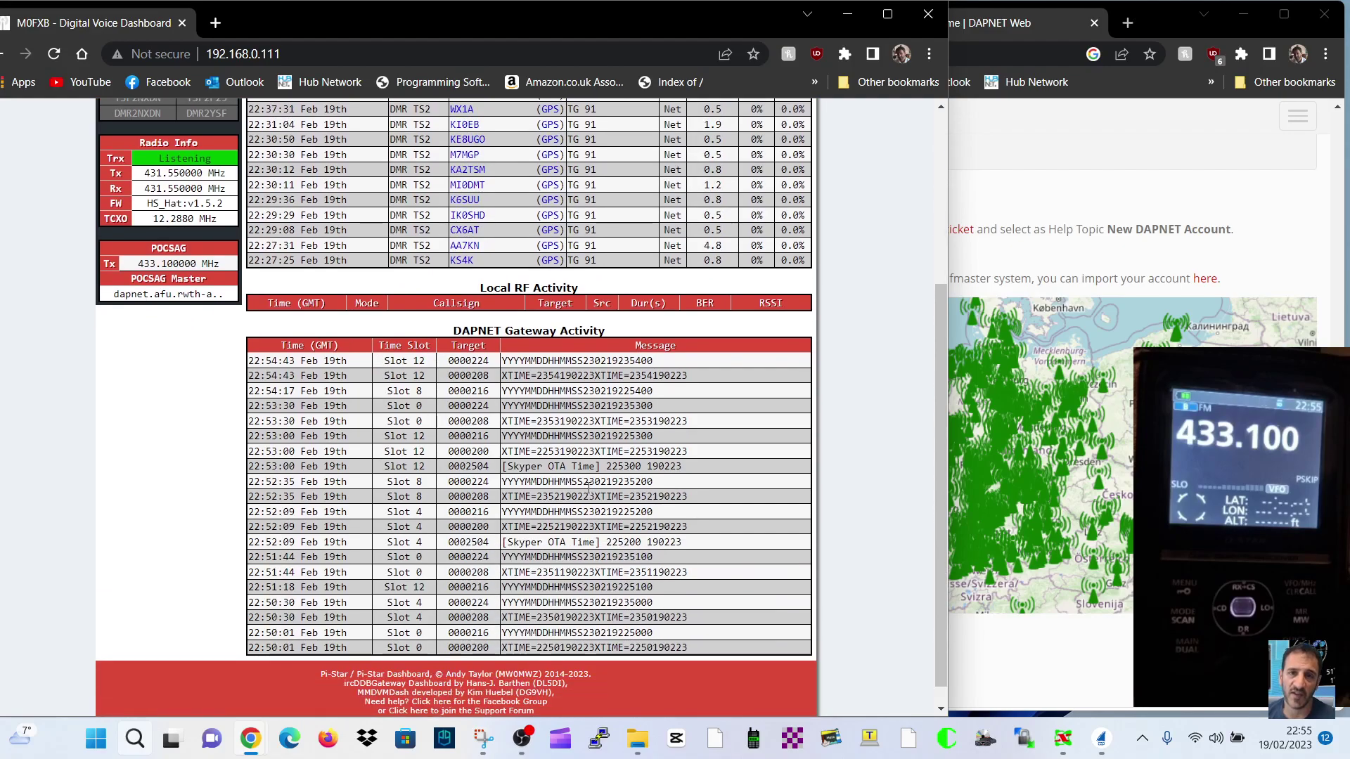
pyautogui.scroll(5, 588, 489)
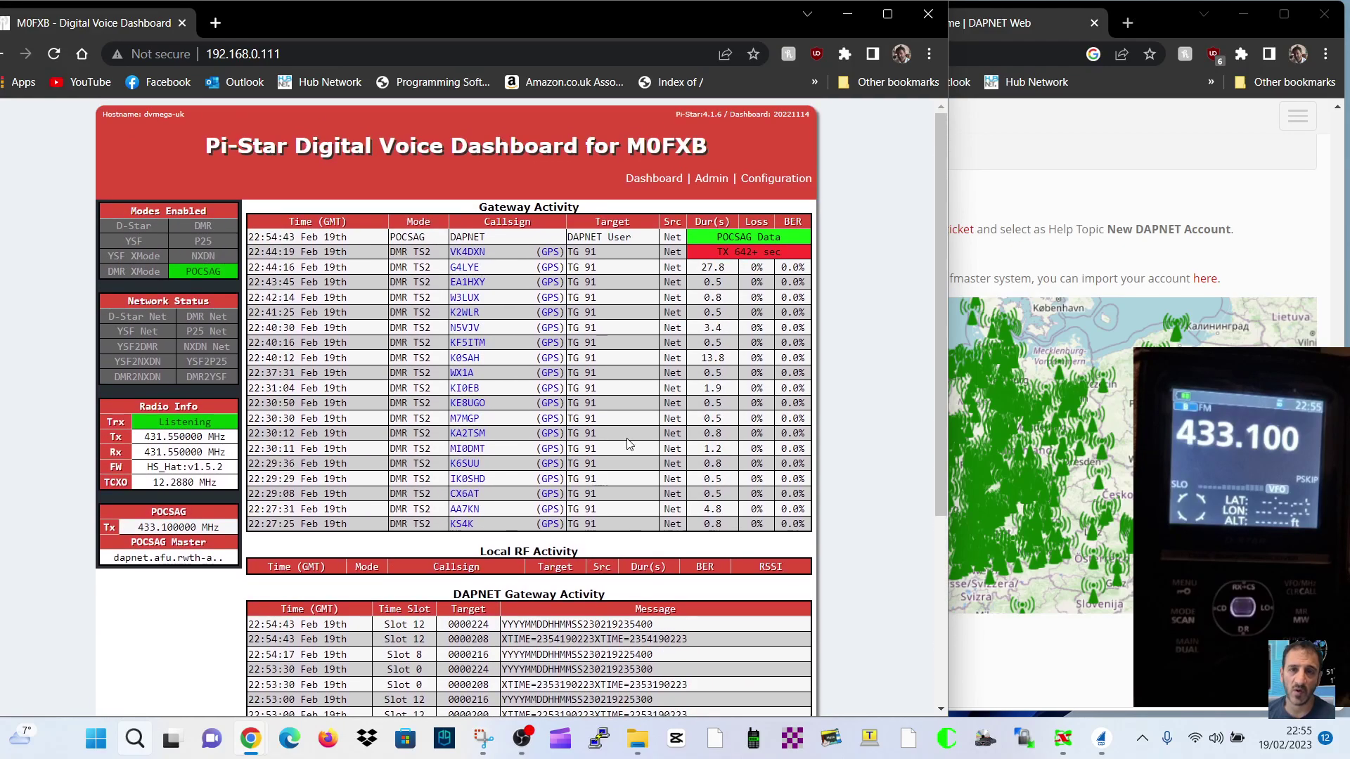
# - Check the POCSAG server dapnet.afu.rwth-aachen.de and frequency 433.100.000 in Configuration, leaving the server unchanged
pyautogui.click(781, 187)
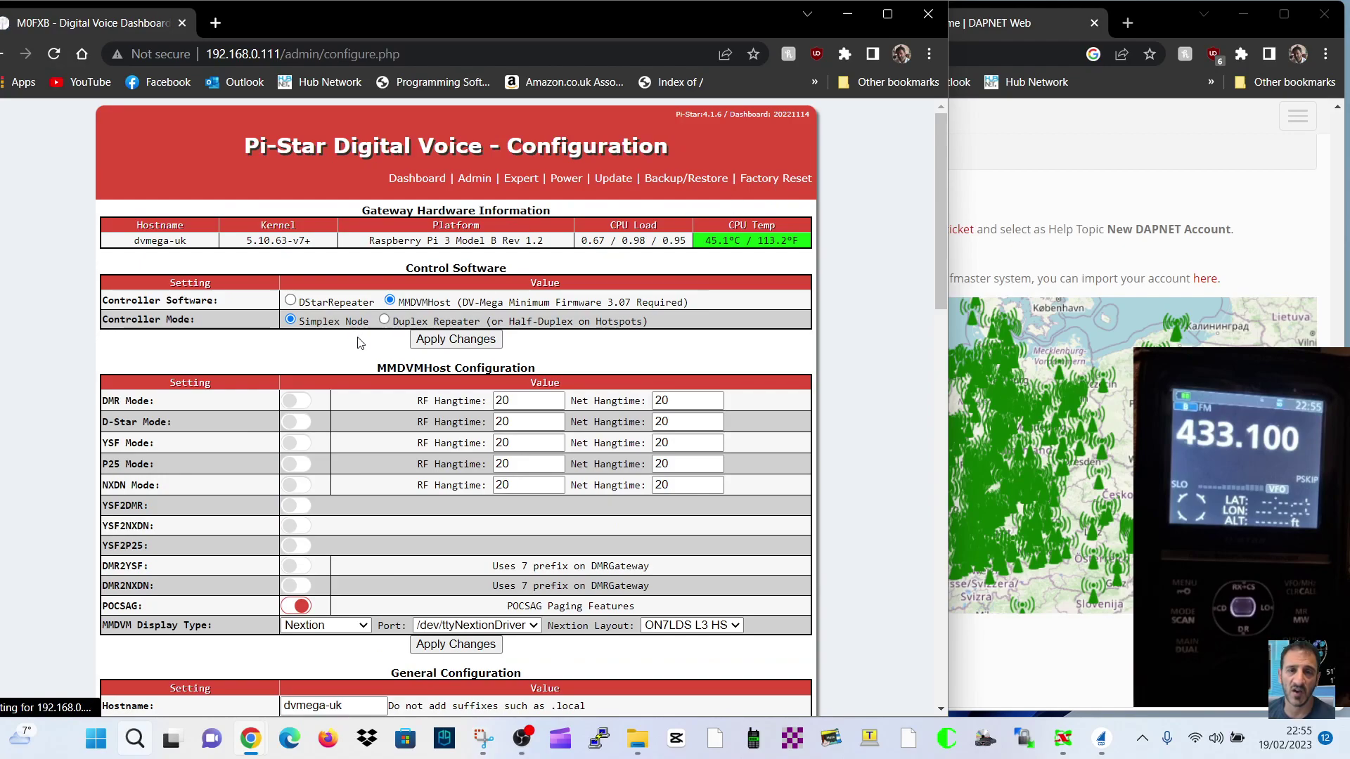
pyautogui.scroll(-3, 196, 440)
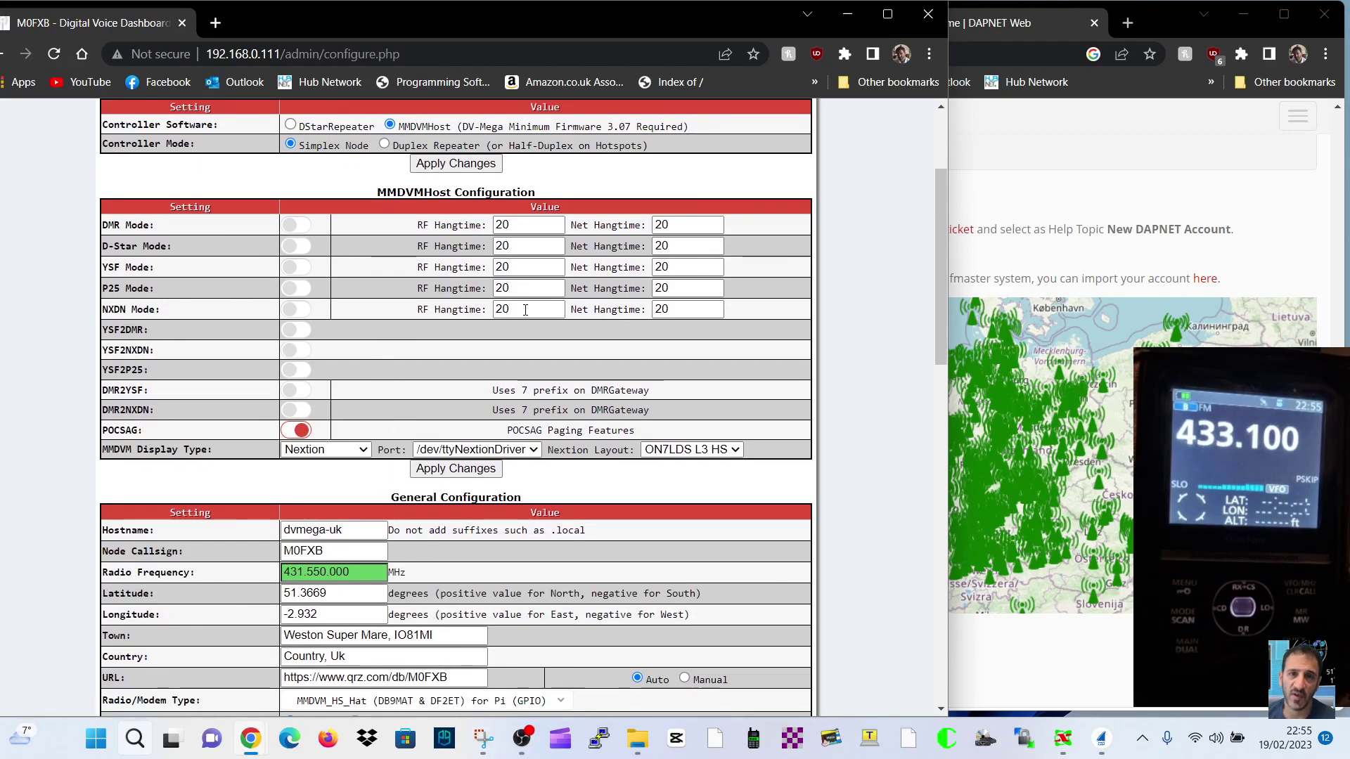
pyautogui.scroll(-3, 621, 395)
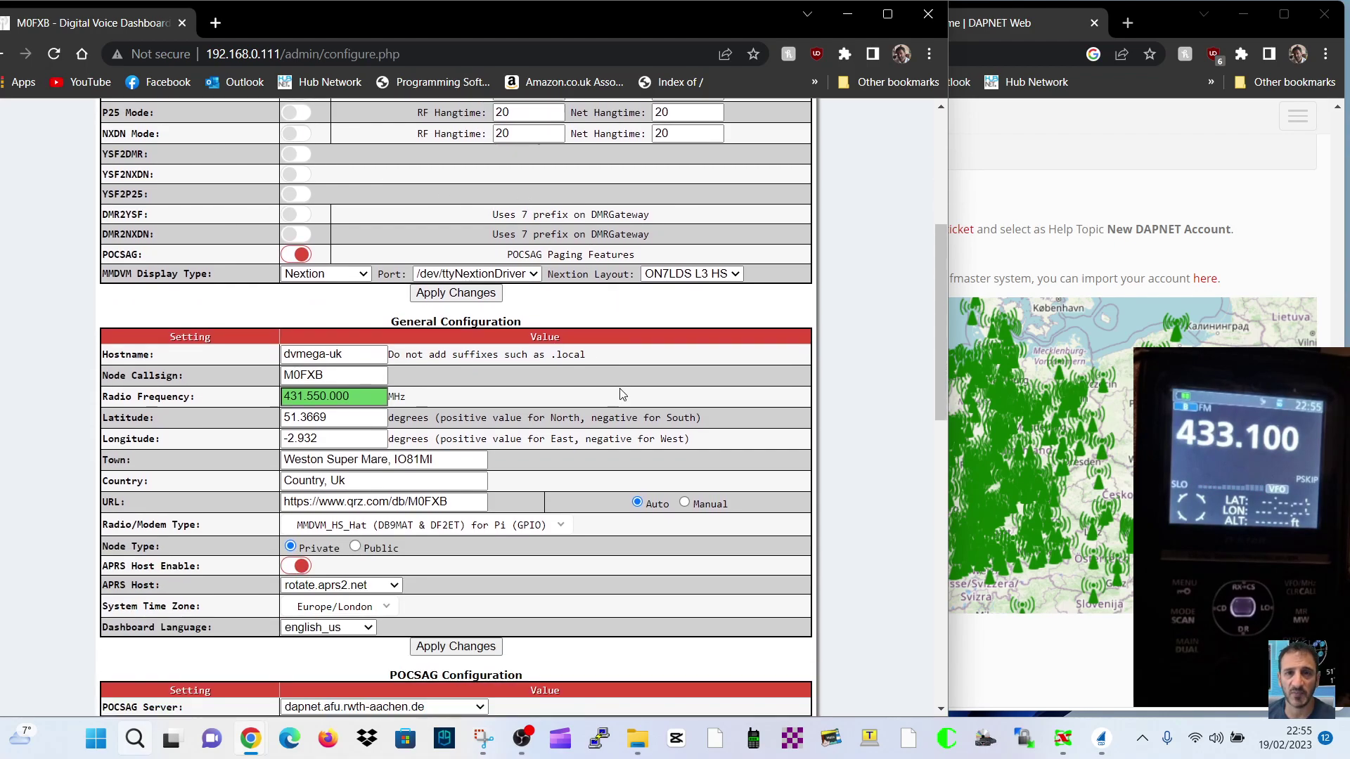
pyautogui.scroll(-6, 621, 395)
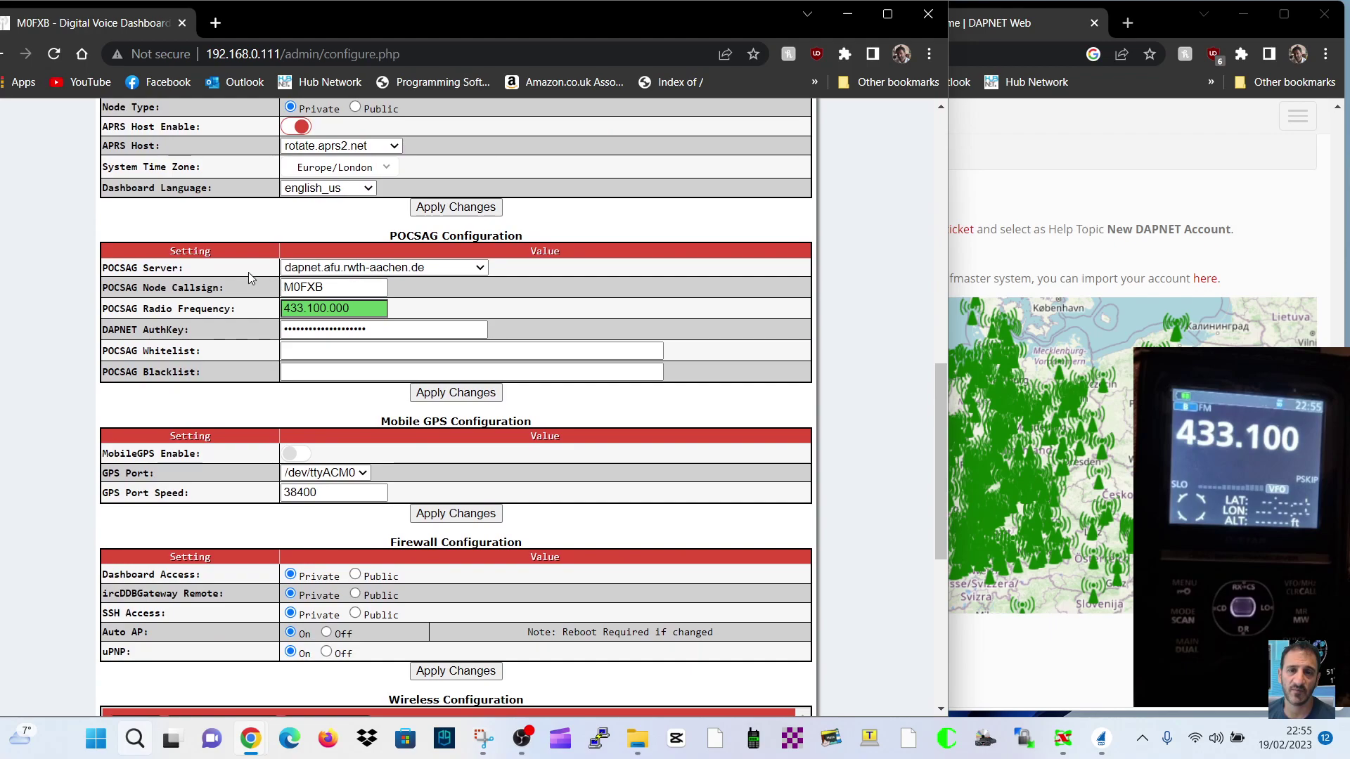
pyautogui.click(479, 268)
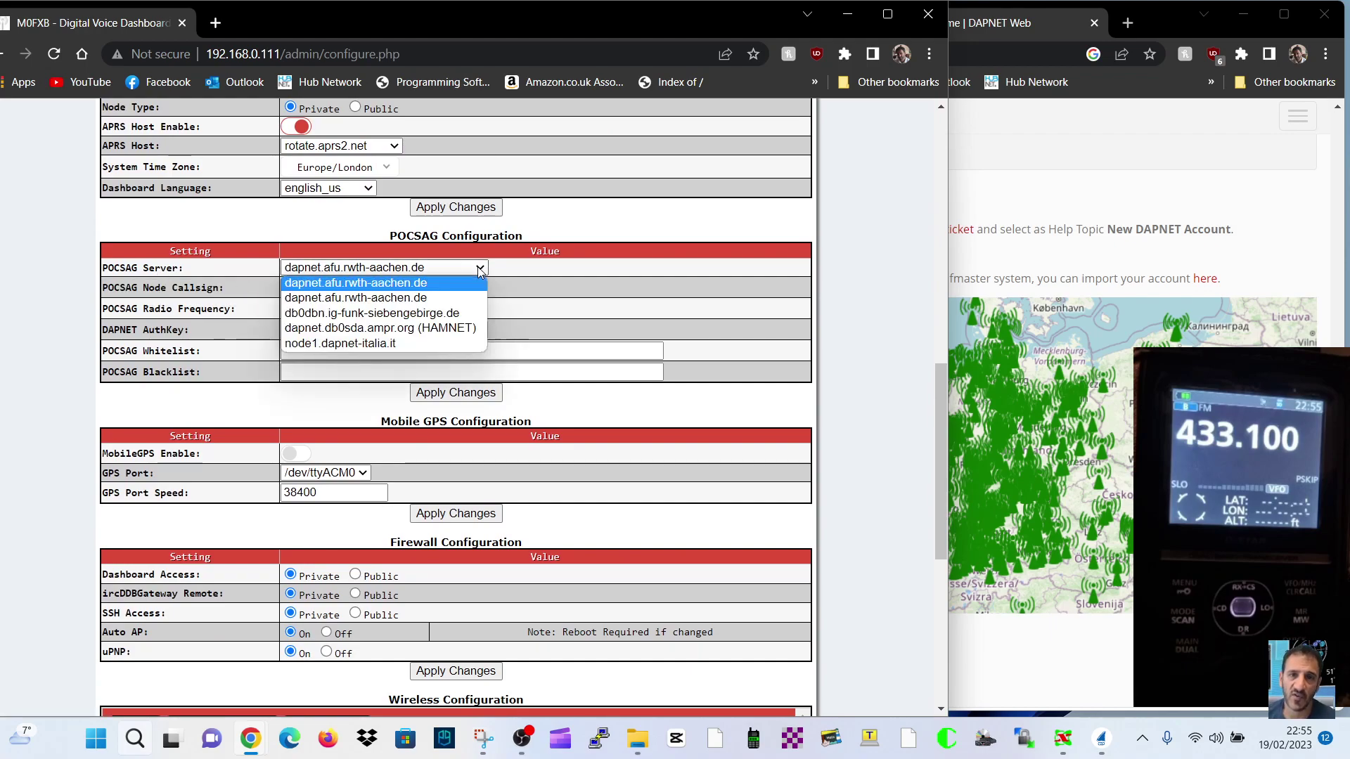
pyautogui.click(481, 272)
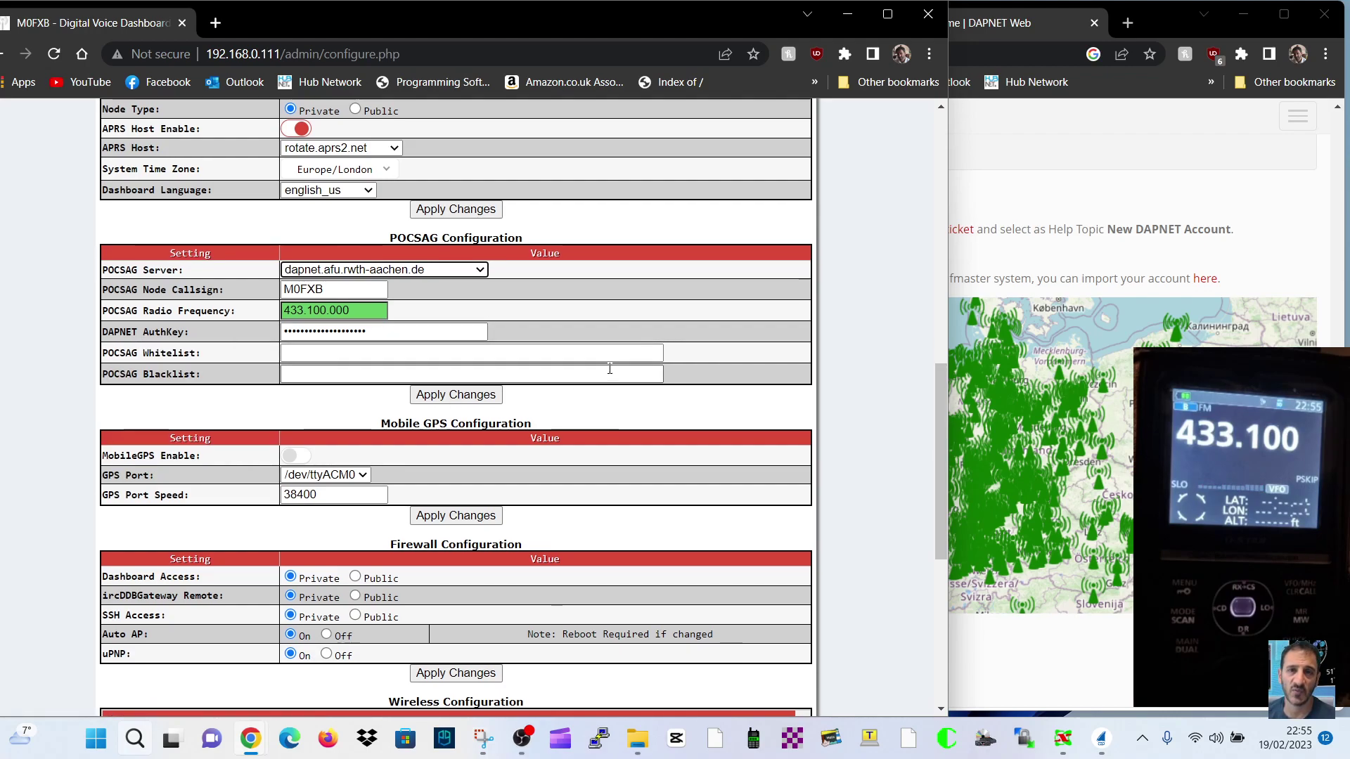
pyautogui.scroll(3, 397, 331)
pyautogui.click(1005, 142)
pyautogui.scroll(10, 1065, 290)
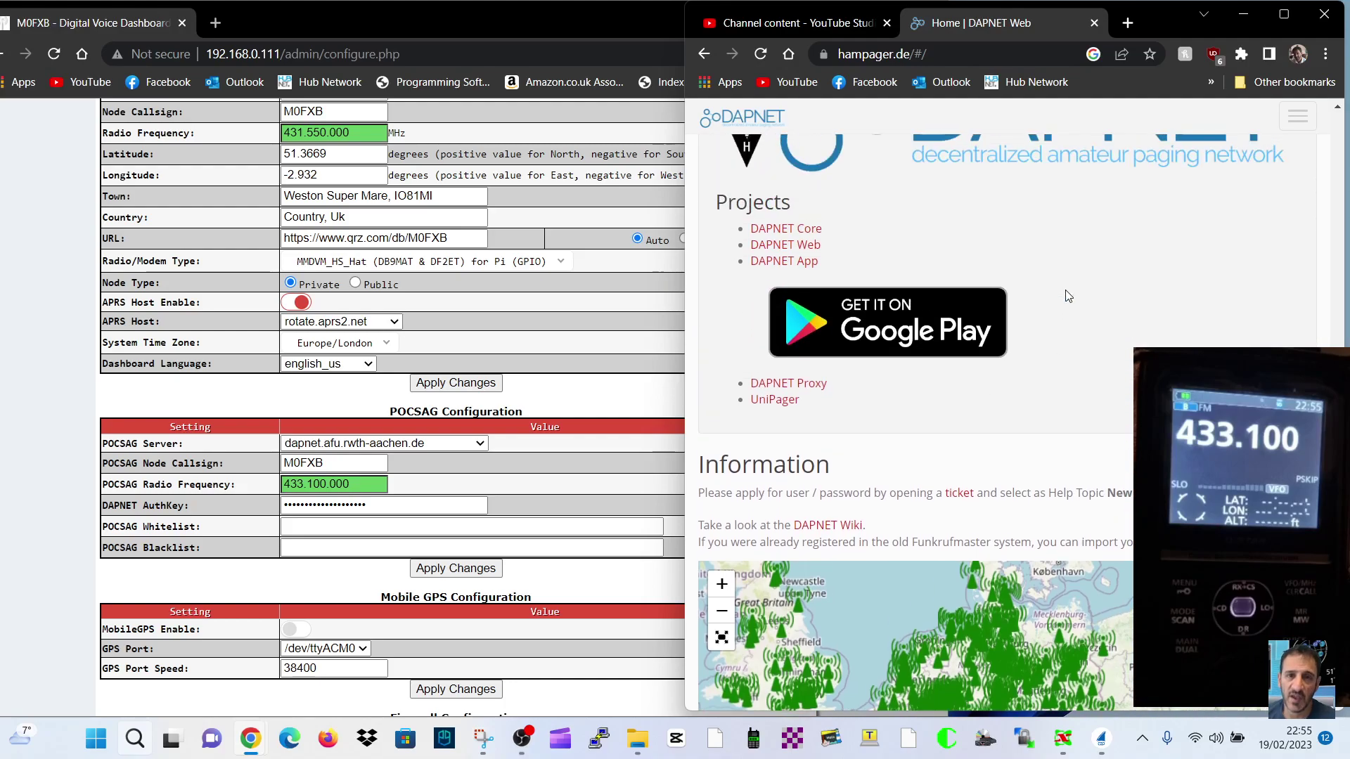
pyautogui.scroll(-8, 1065, 296)
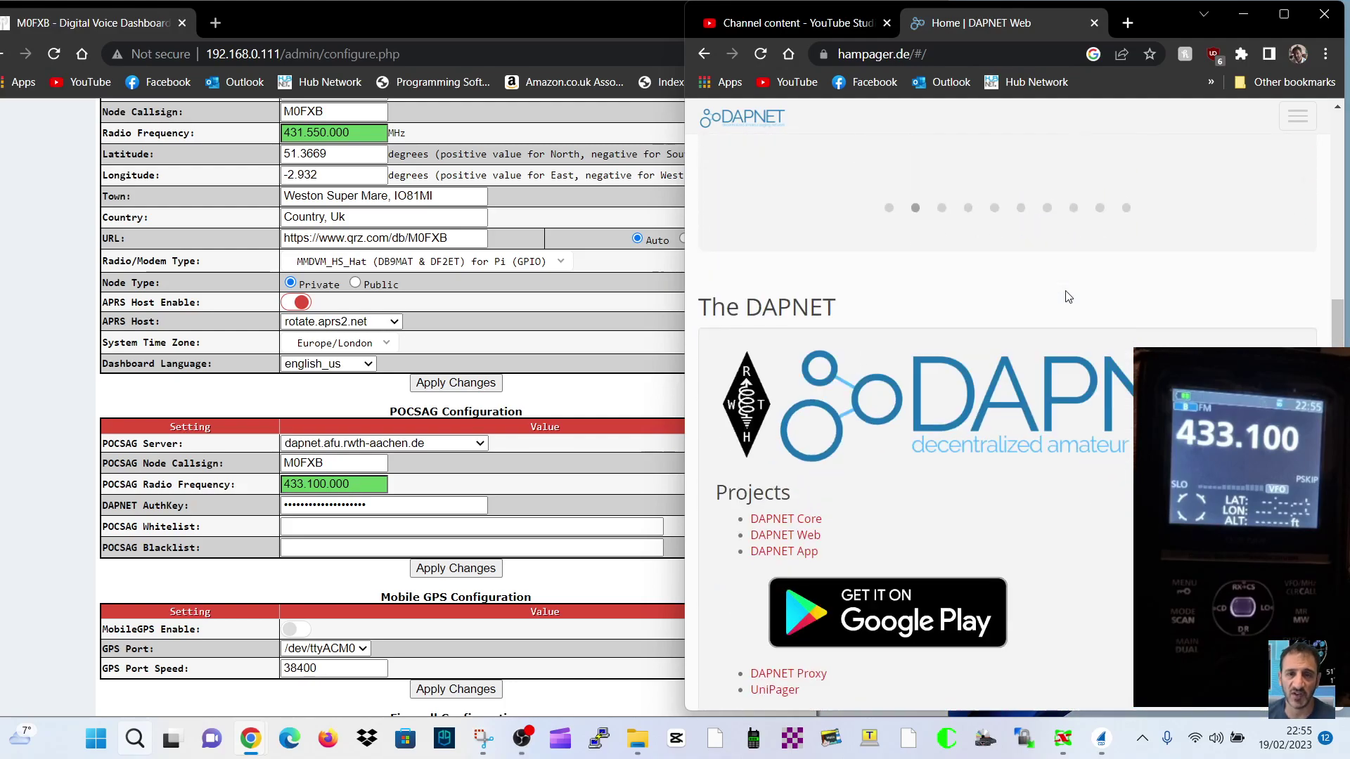
pyautogui.scroll(-5, 1065, 290)
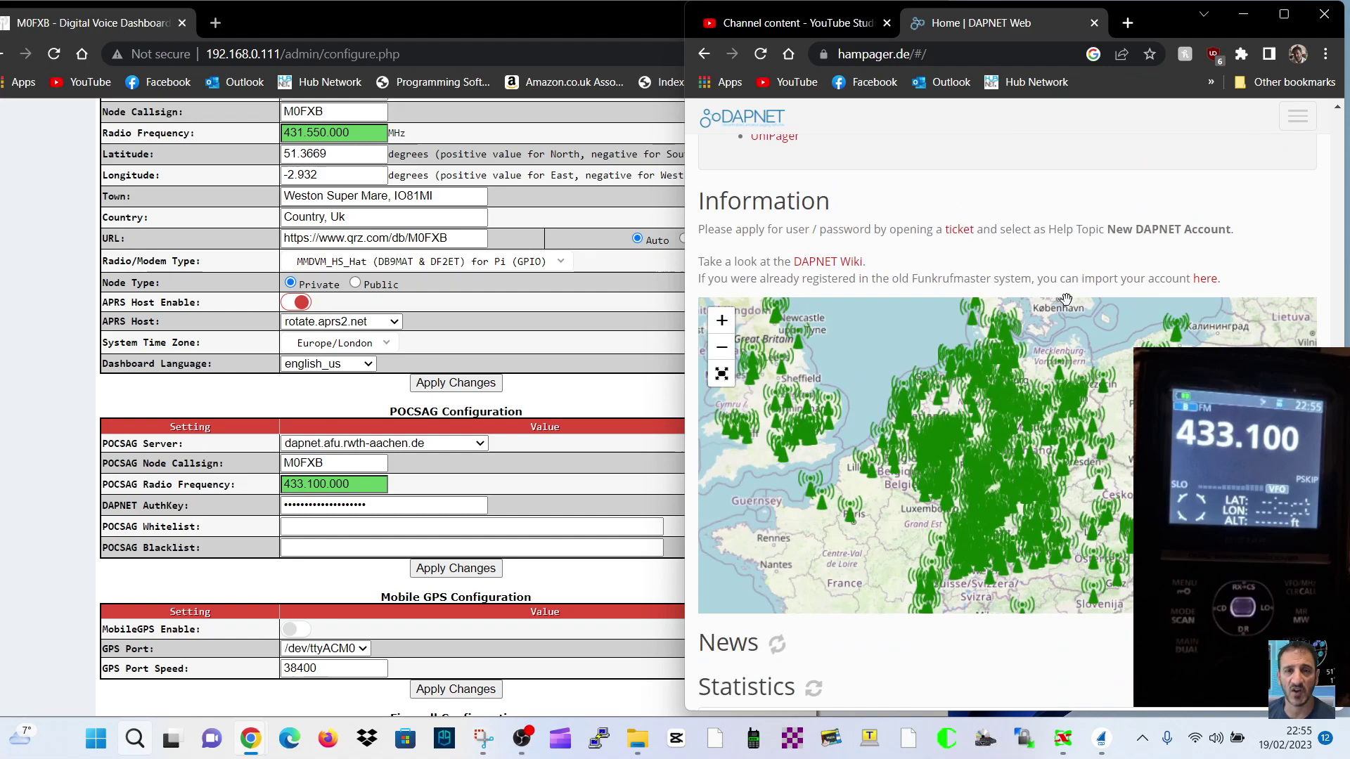
pyautogui.scroll(10, 1110, 267)
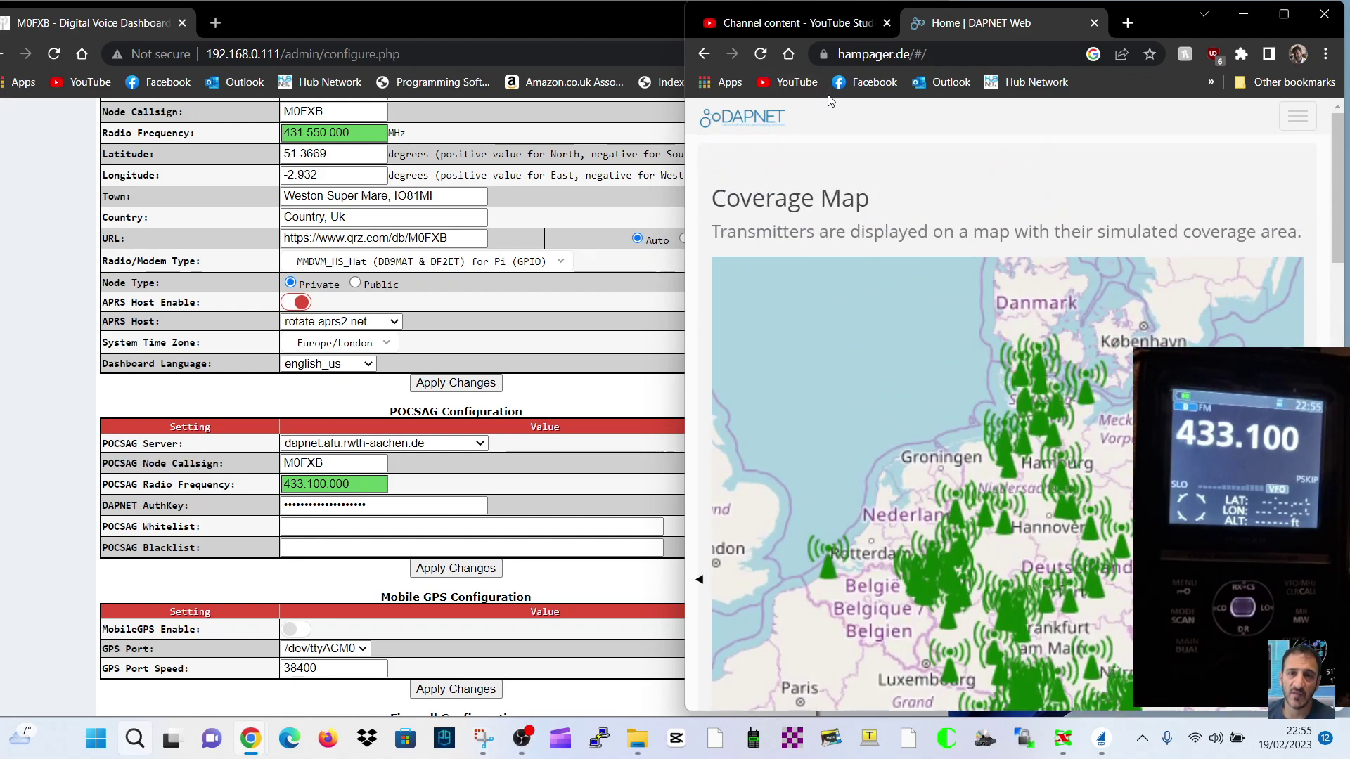
pyautogui.scroll(-5, 1037, 241)
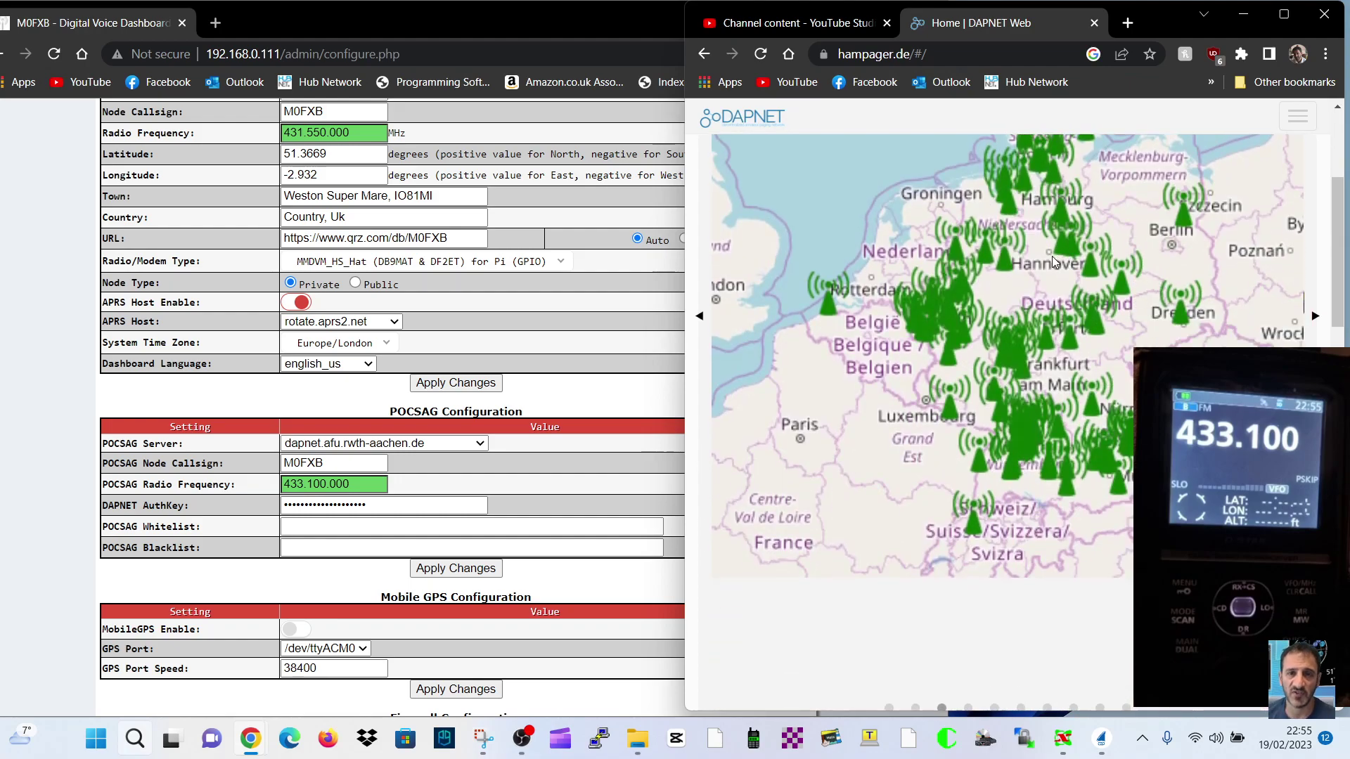
pyautogui.scroll(1, 1040, 278)
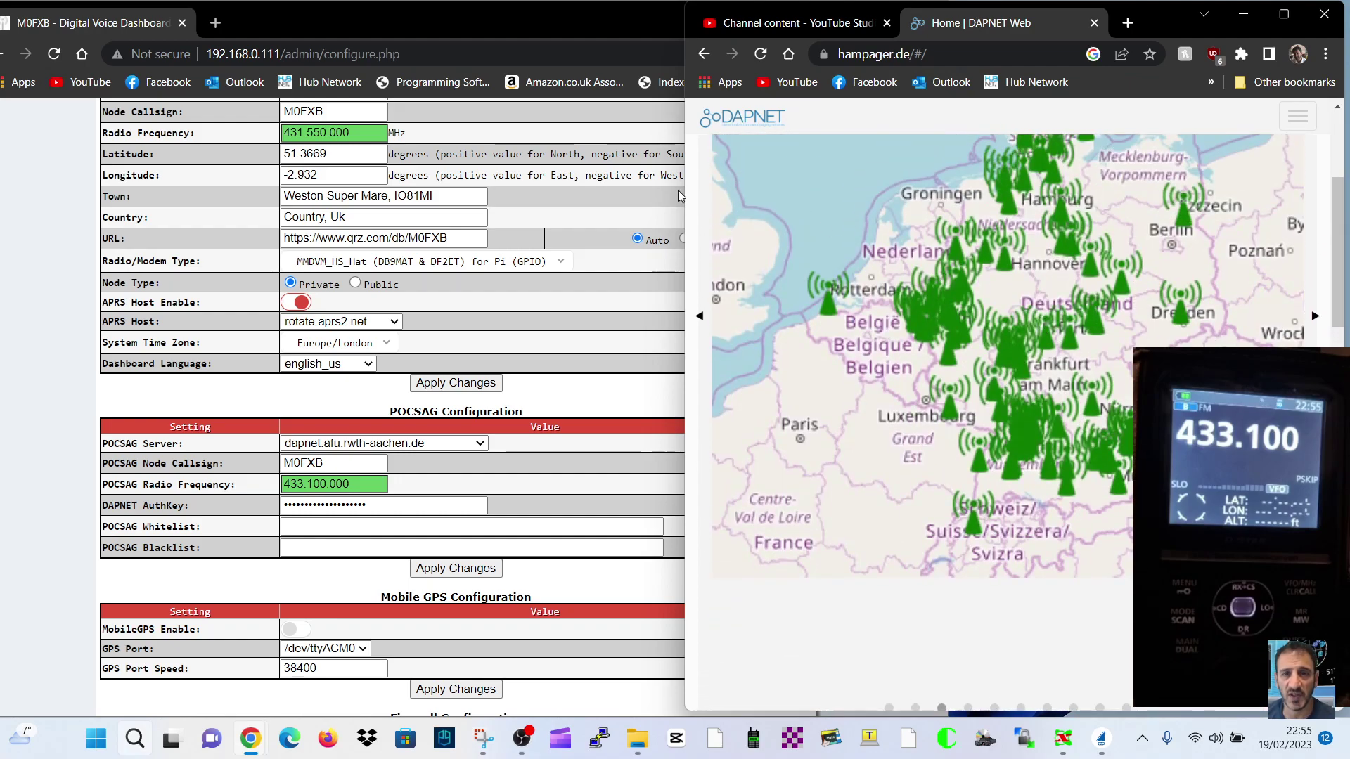
pyautogui.click(592, 112)
pyautogui.moveTo(934, 343); pyautogui.dragTo(930, 155)
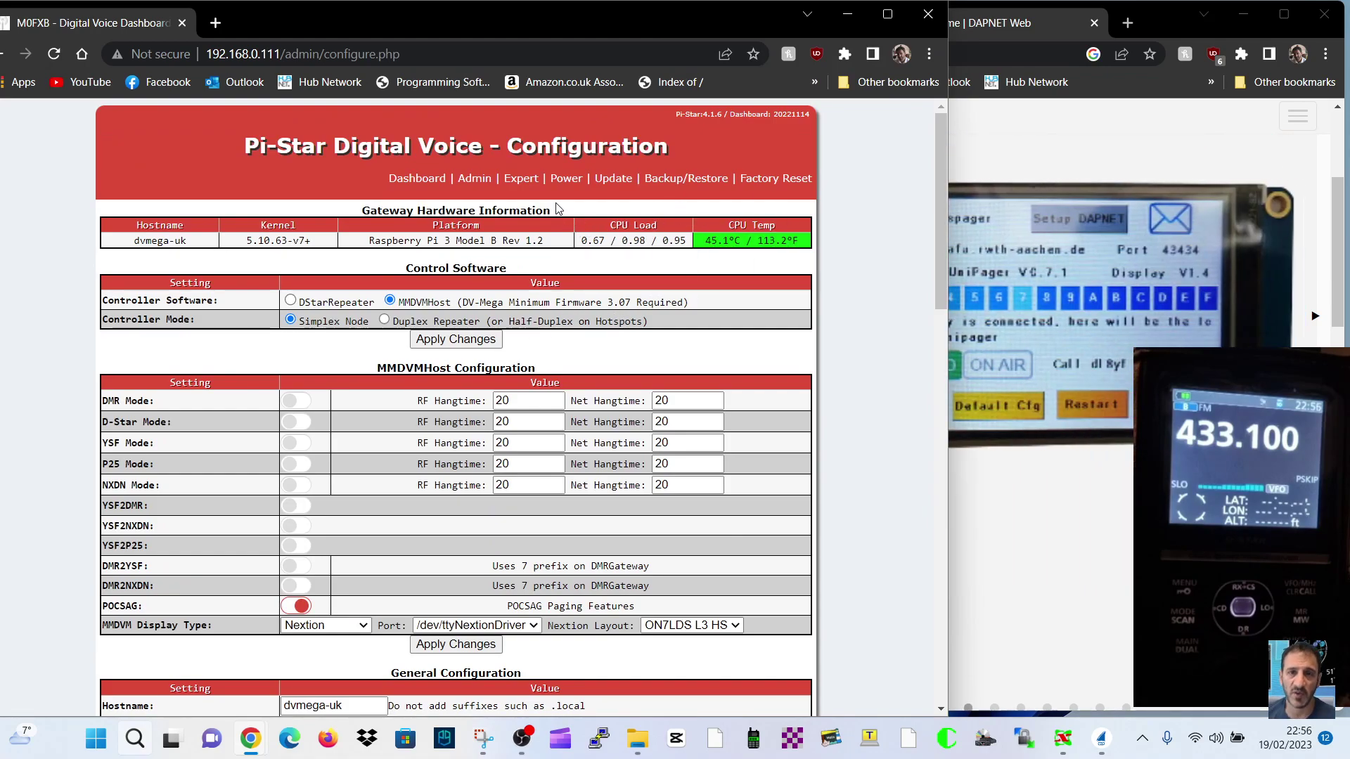
# - Open the Expert DAPNET API editor and inspect its USER and PASS fields
pyautogui.click(520, 180)
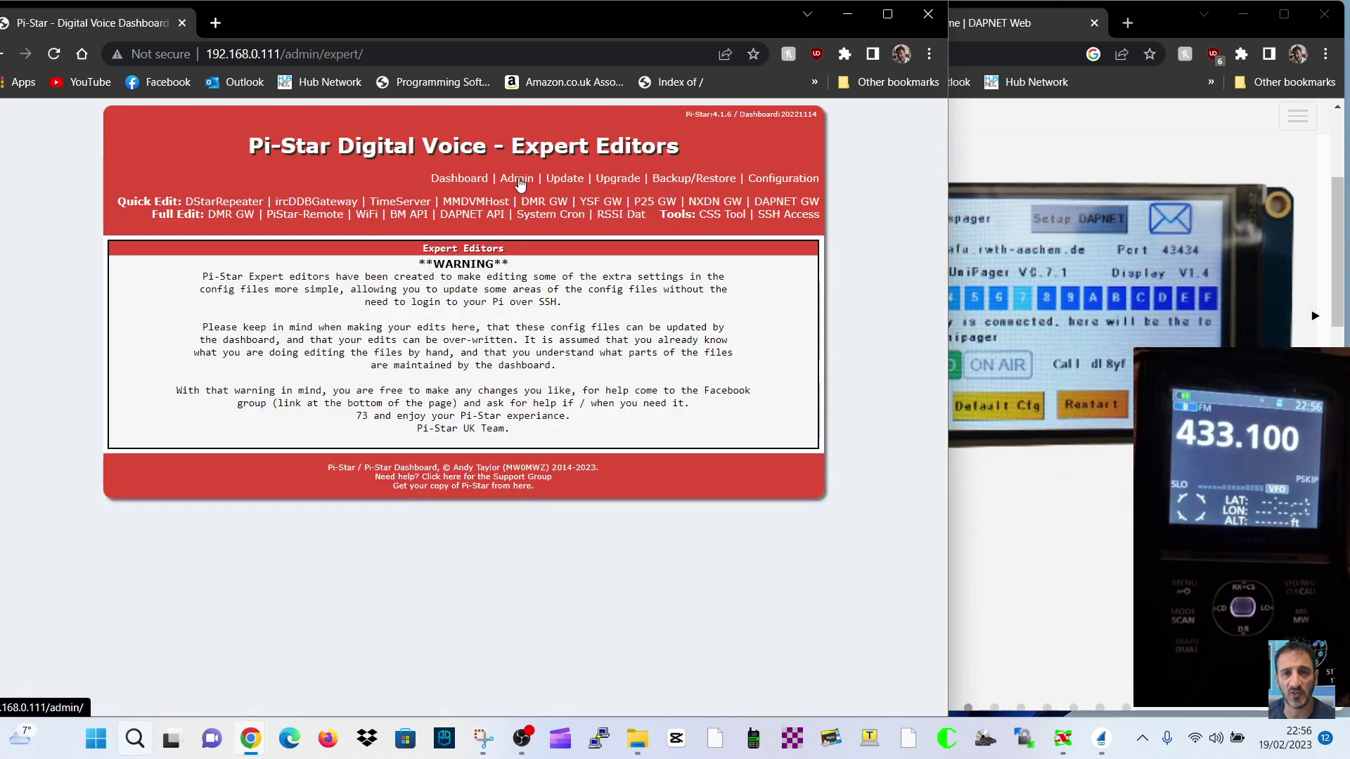
pyautogui.click(472, 215)
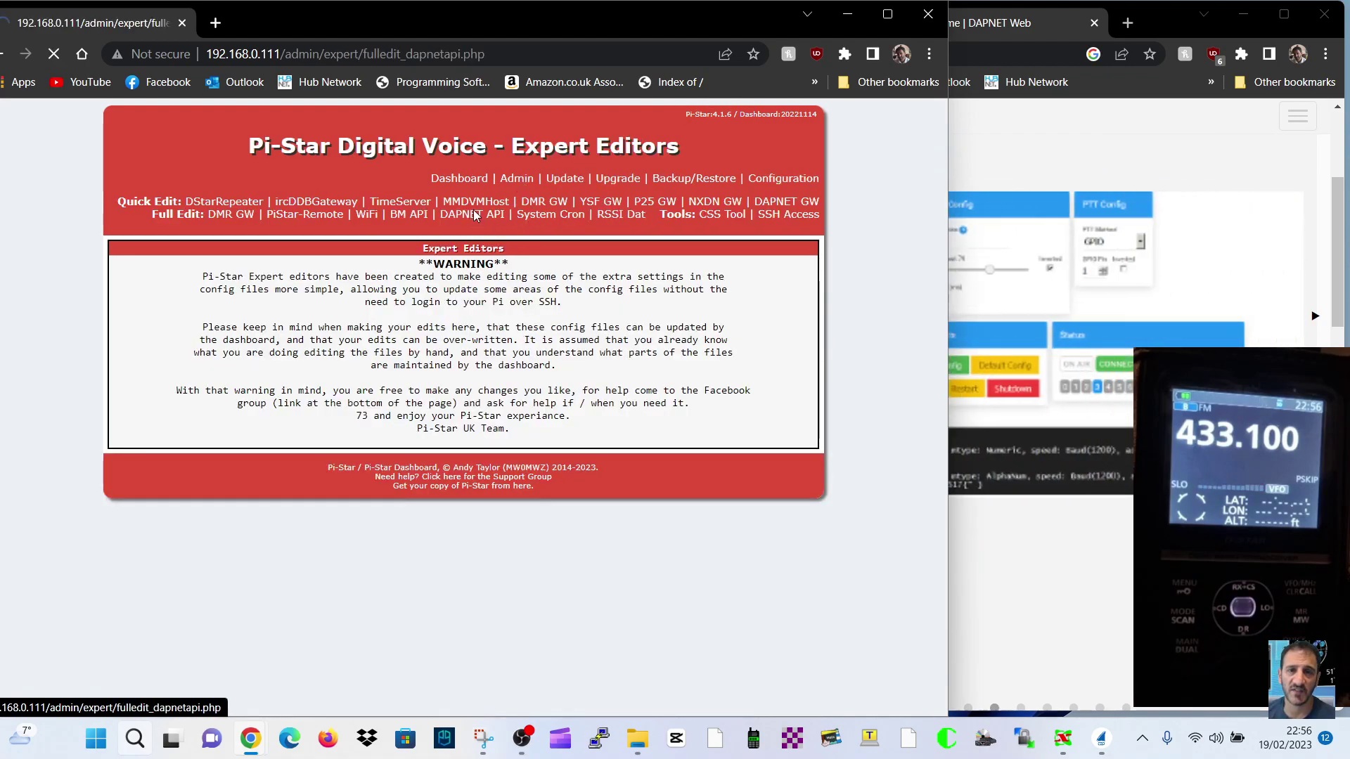
pyautogui.click(334, 271)
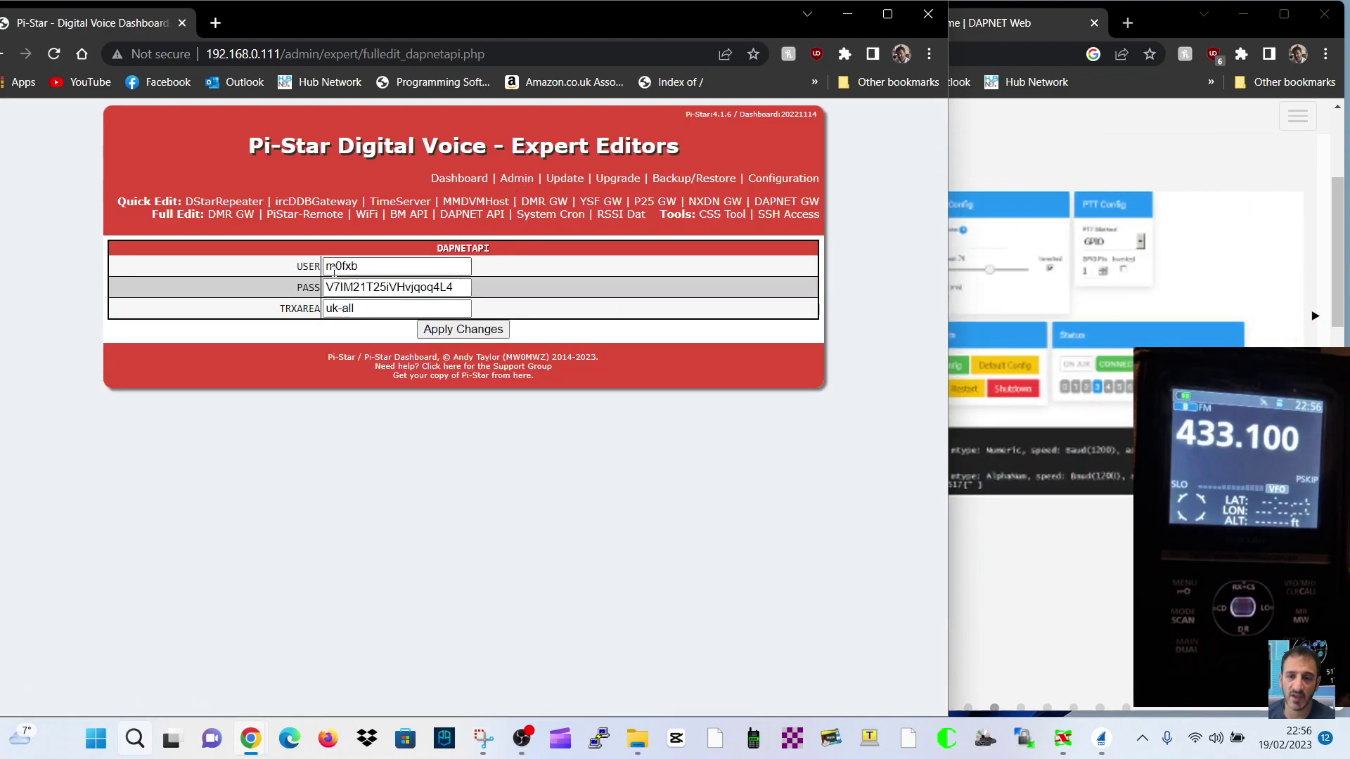
pyautogui.click(329, 292)
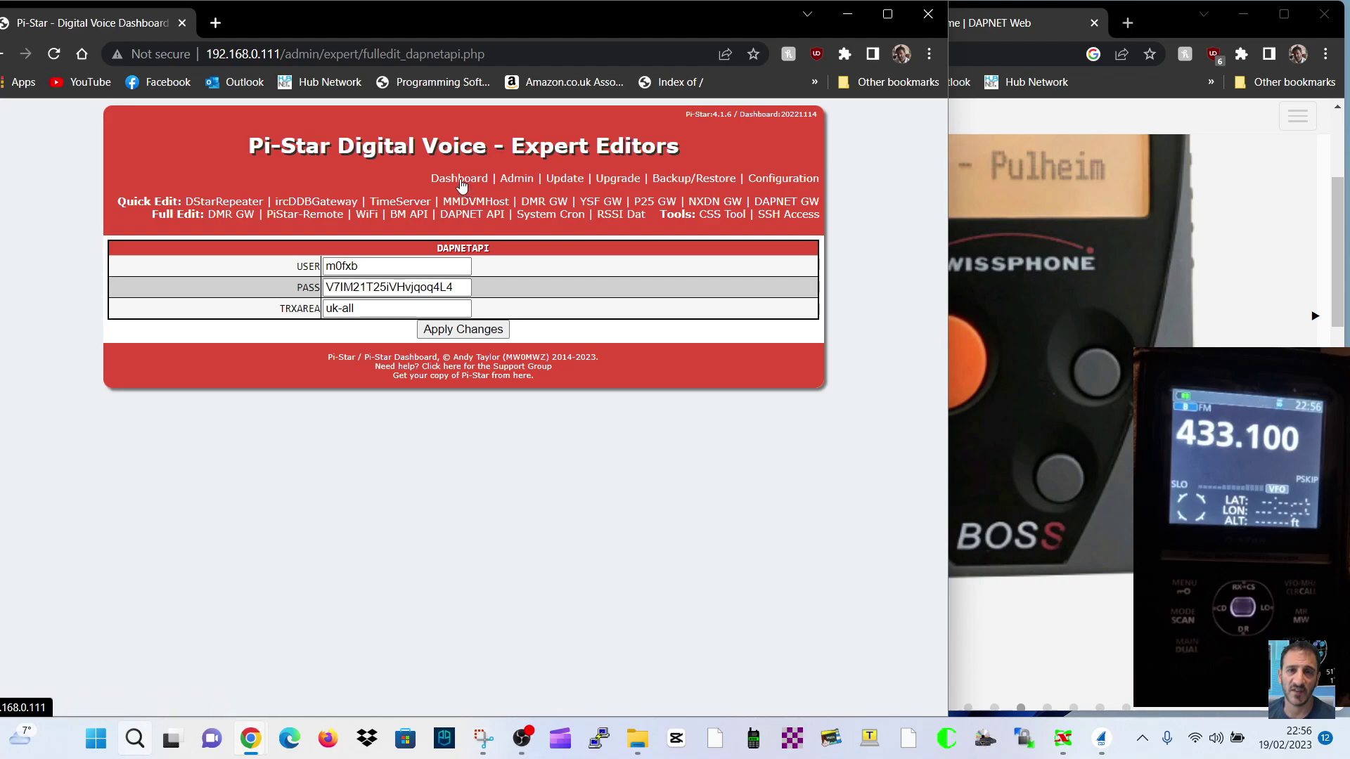
# - Return to the Configuration page and scroll down to the POCSAG section and back
pyautogui.click(785, 188)
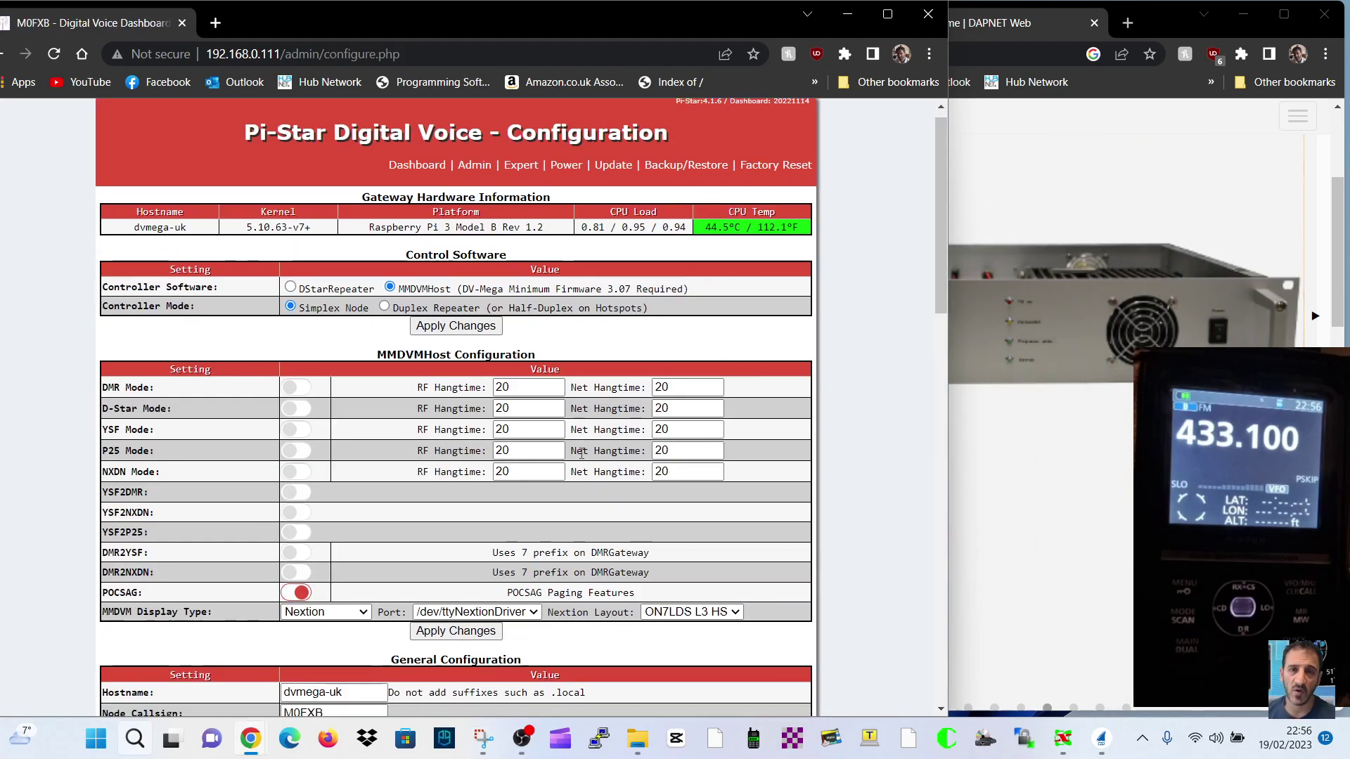
pyautogui.scroll(-8, 469, 583)
pyautogui.scroll(-5, 468, 584)
pyautogui.scroll(11, 464, 422)
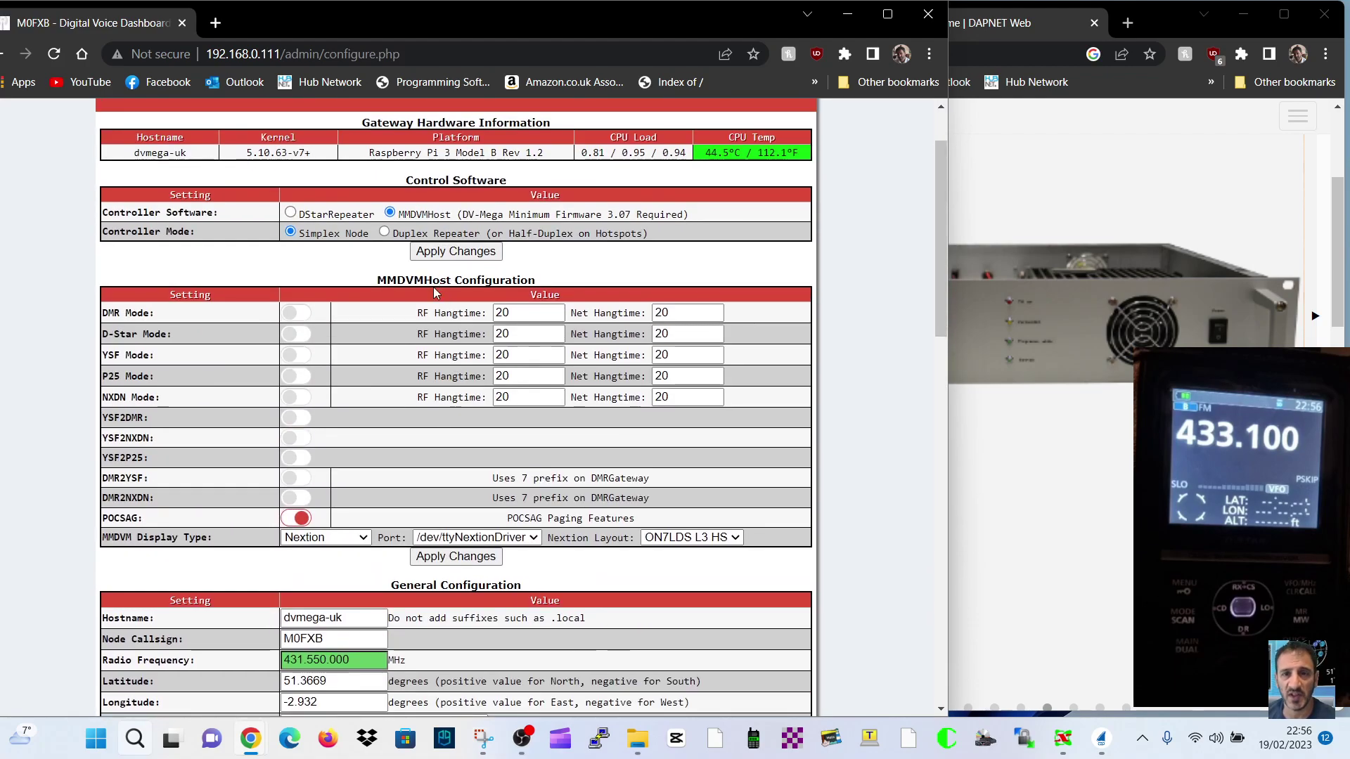
pyautogui.scroll(2, 453, 313)
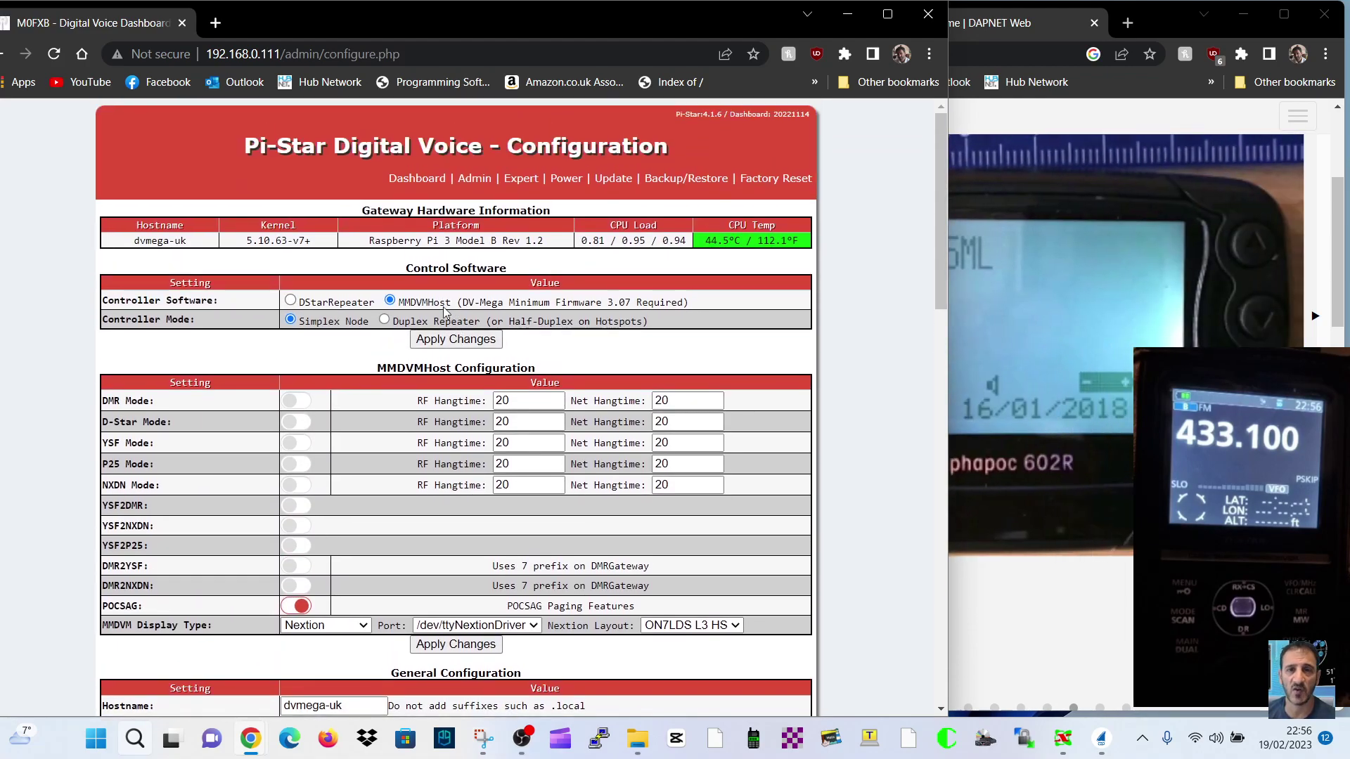
# - Reload Configuration via the Dashboard, reviewing POCSAG under MMDVMHost and the DAPNET AuthKey
pyautogui.click(417, 180)
pyautogui.click(765, 181)
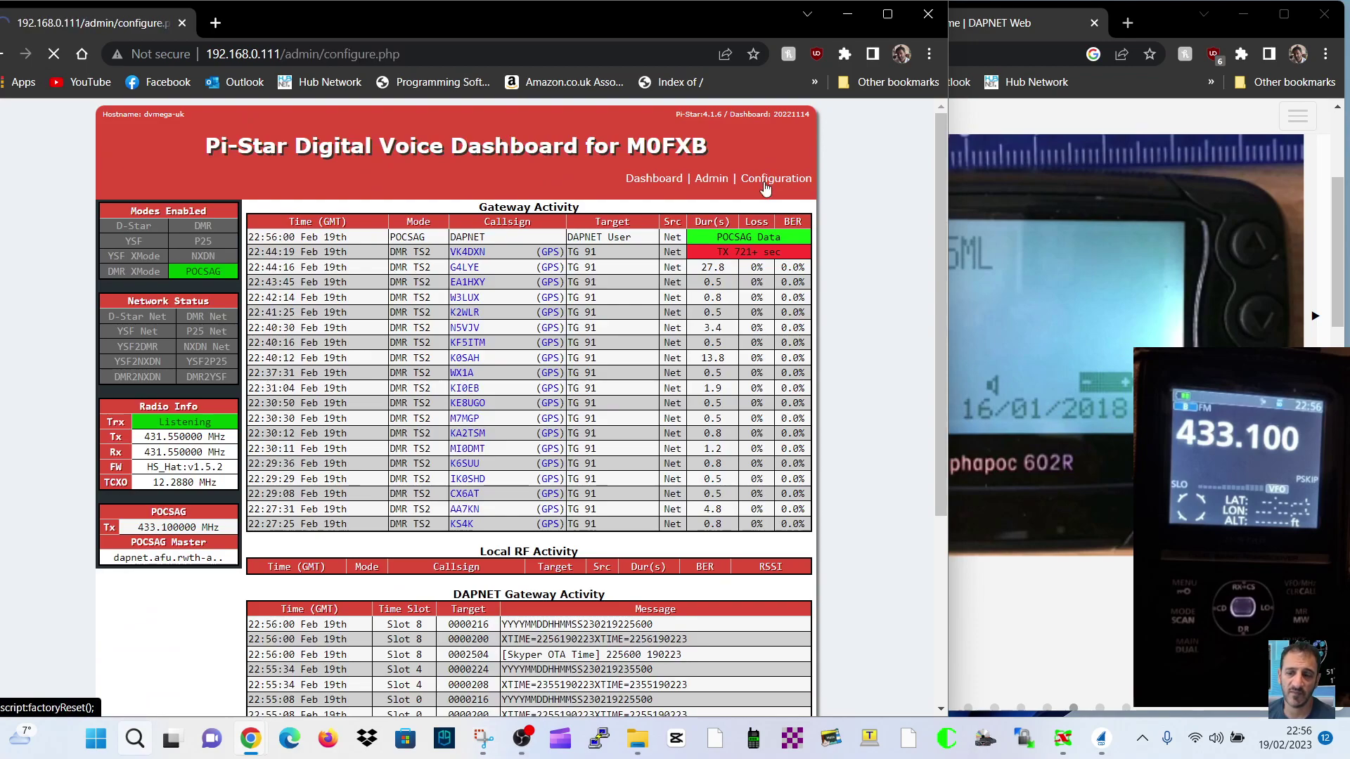
pyautogui.scroll(-12, 618, 500)
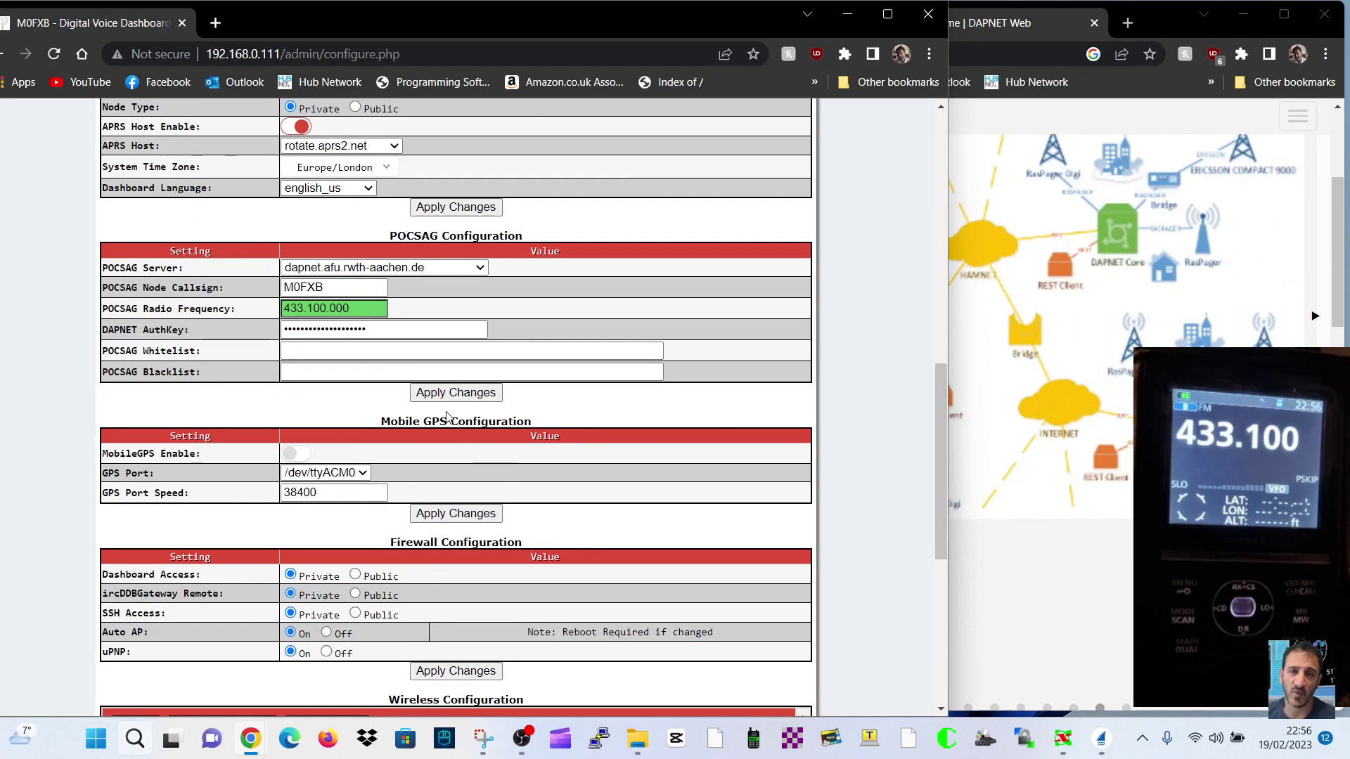
pyautogui.scroll(1, 389, 415)
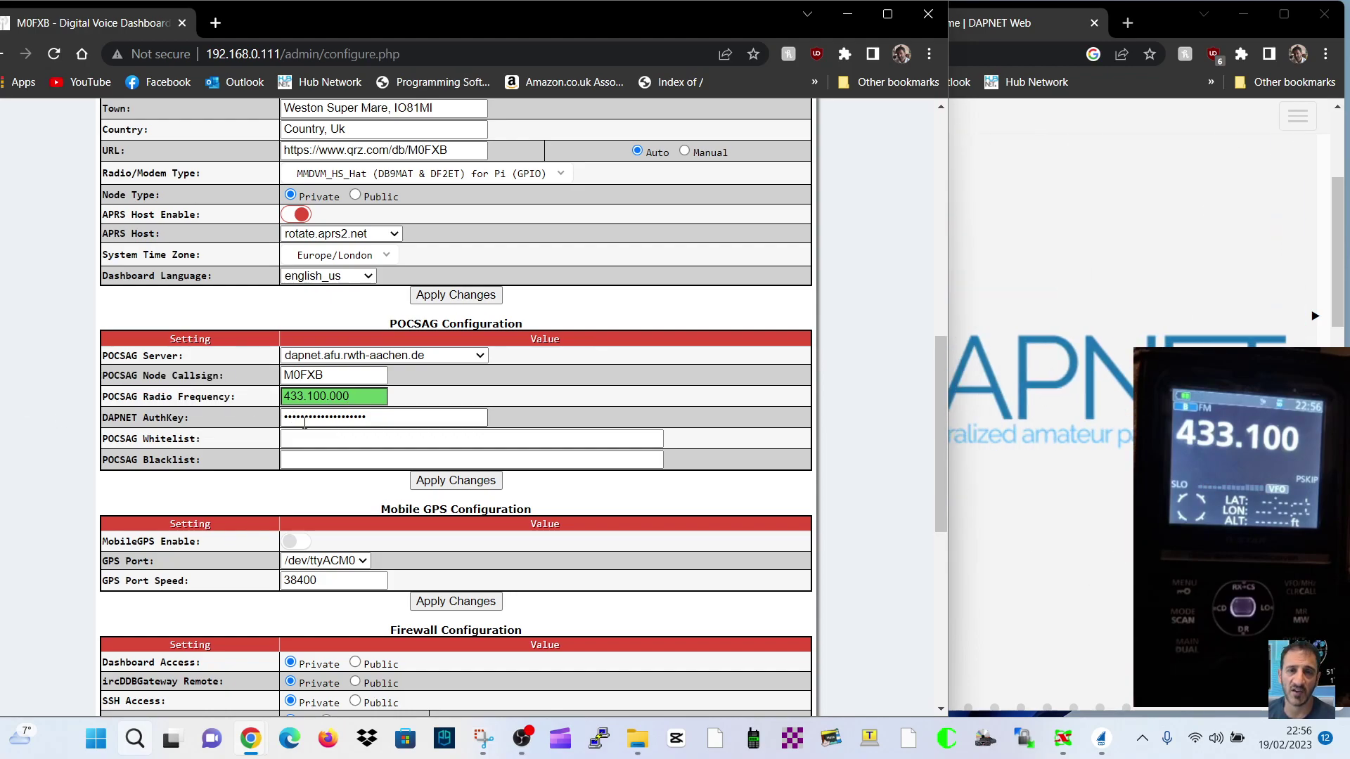
pyautogui.scroll(1, 550, 468)
pyautogui.scroll(10, 550, 468)
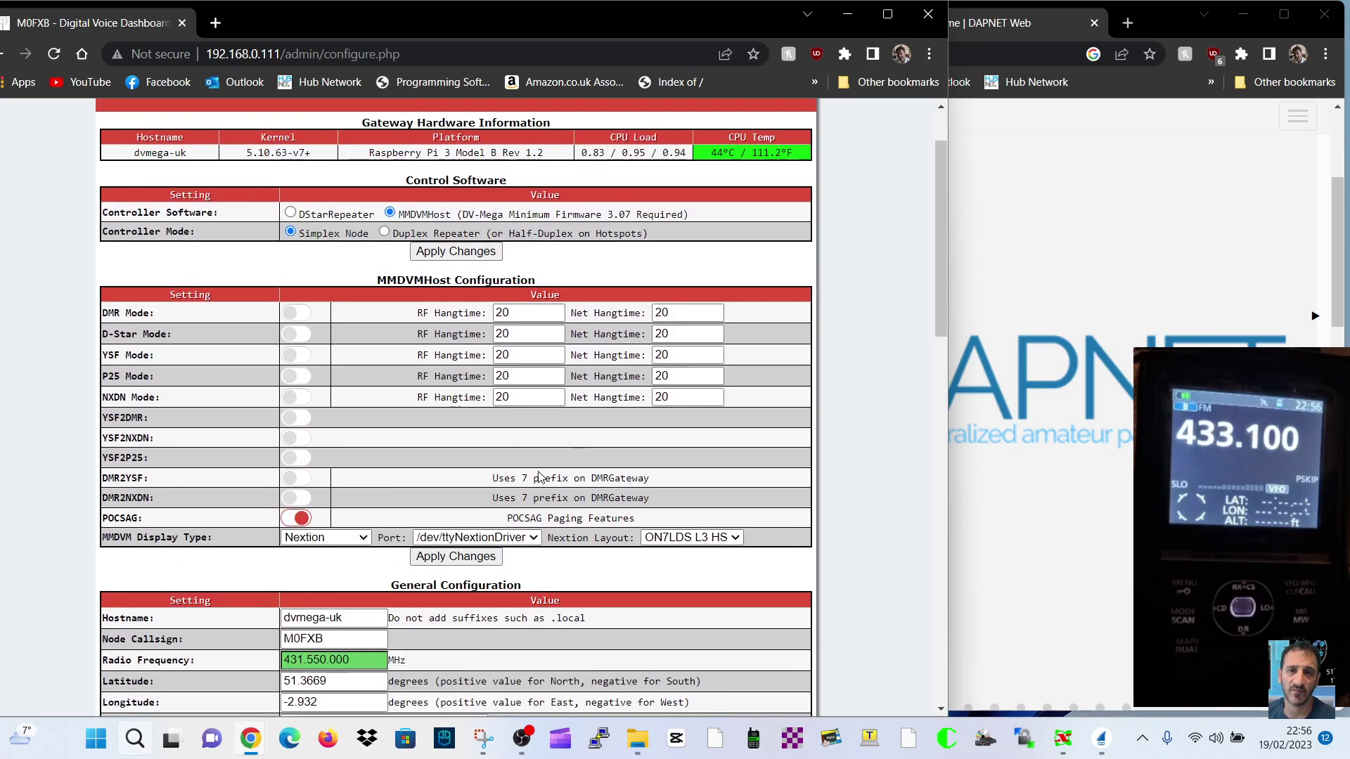
pyautogui.scroll(-9, 529, 480)
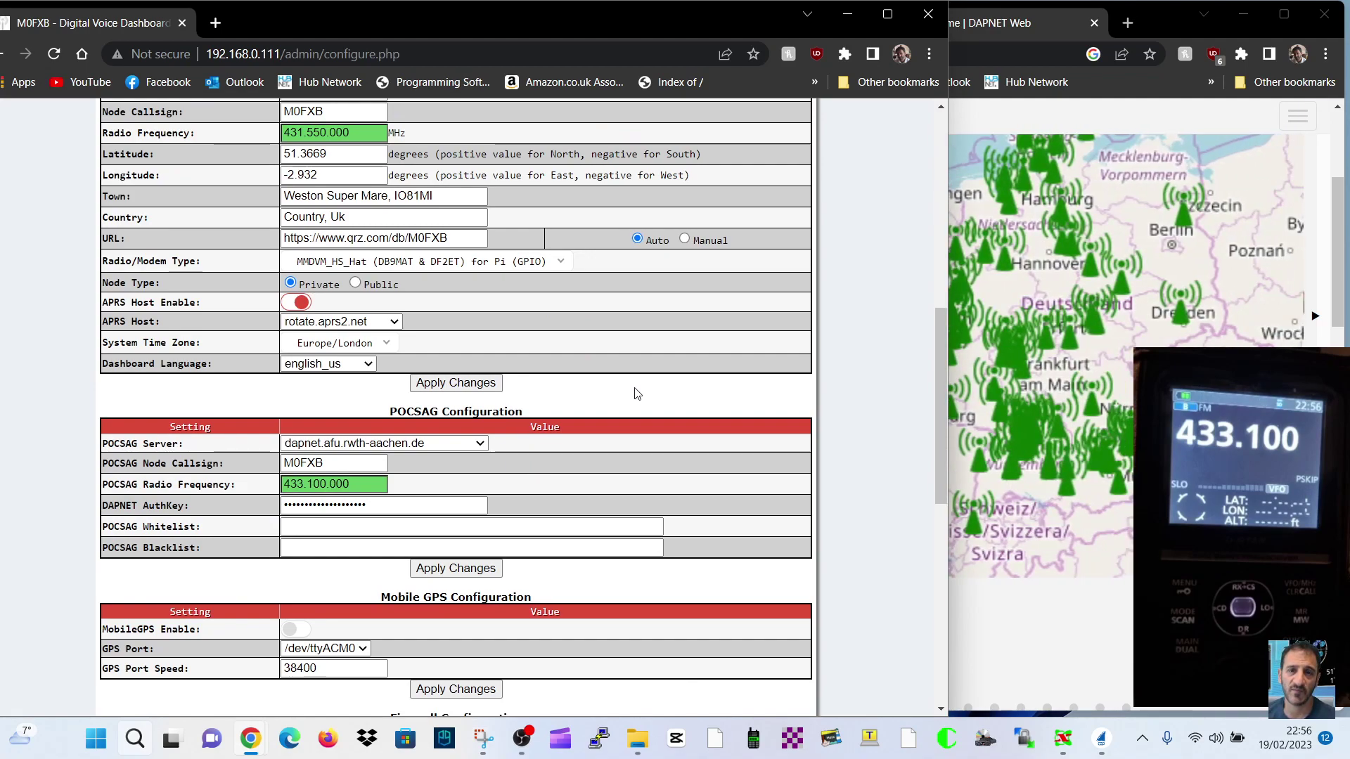
pyautogui.scroll(2, 594, 391)
pyautogui.scroll(8, 593, 396)
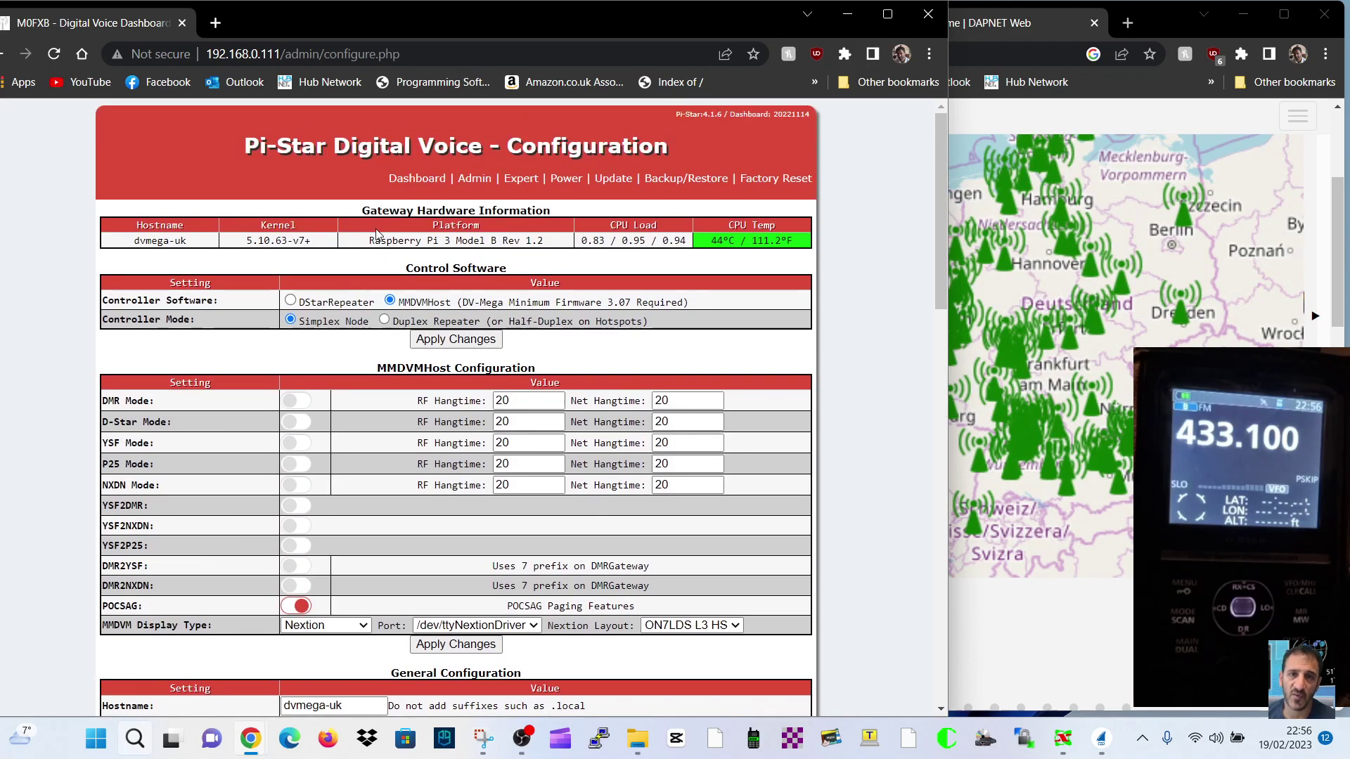
# - Go back to the main dashboard and scroll the activity lists to see the new 22:57:16 DAPNET page
pyautogui.click(436, 202)
pyautogui.scroll(-2, 591, 351)
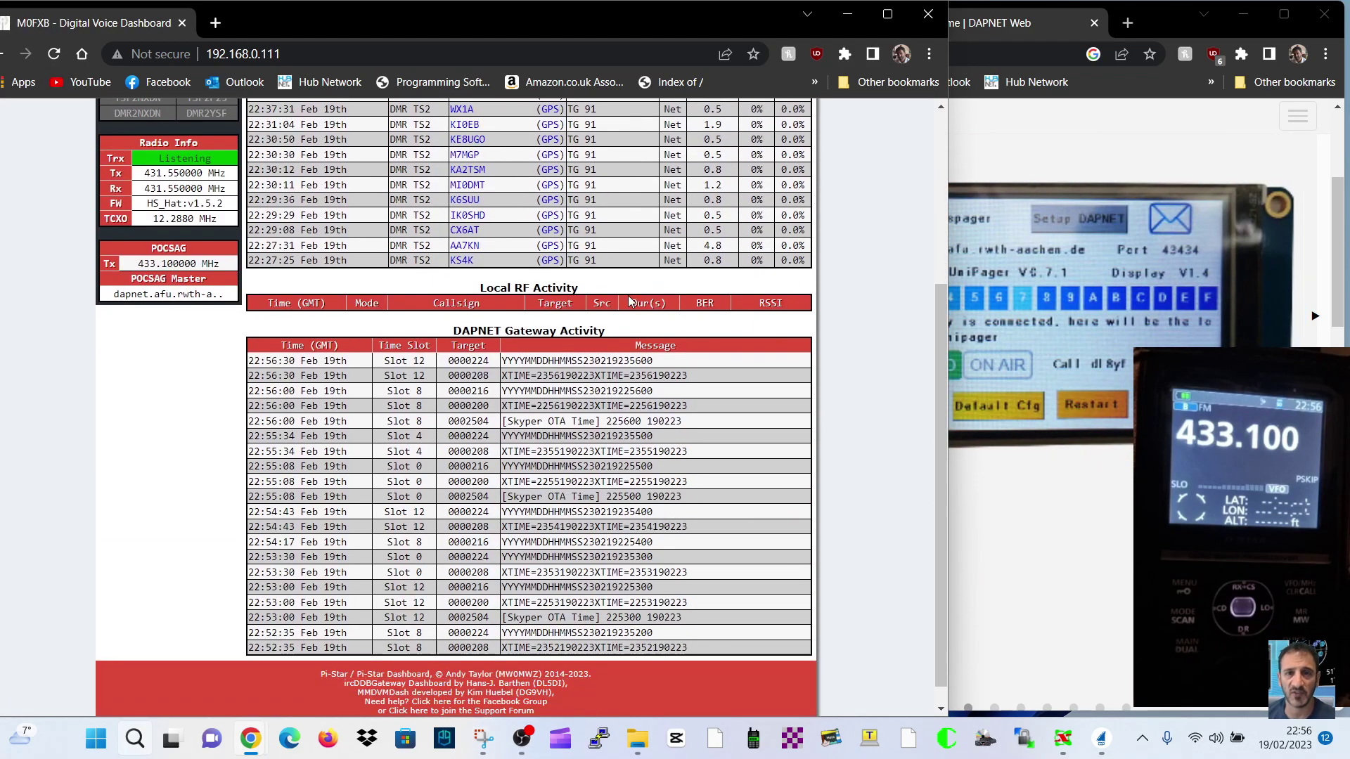
pyautogui.scroll(1, 608, 358)
pyautogui.scroll(-1, 607, 357)
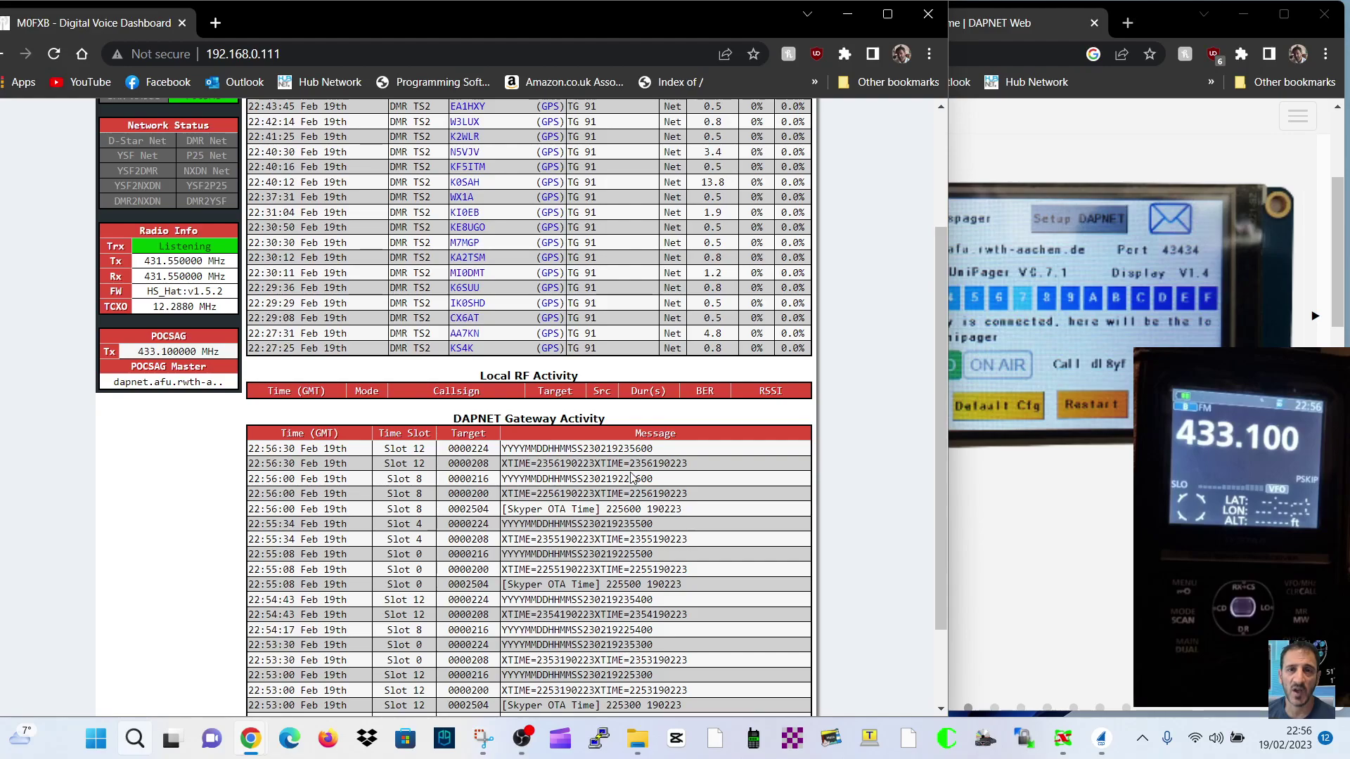
pyautogui.scroll(-2, 606, 538)
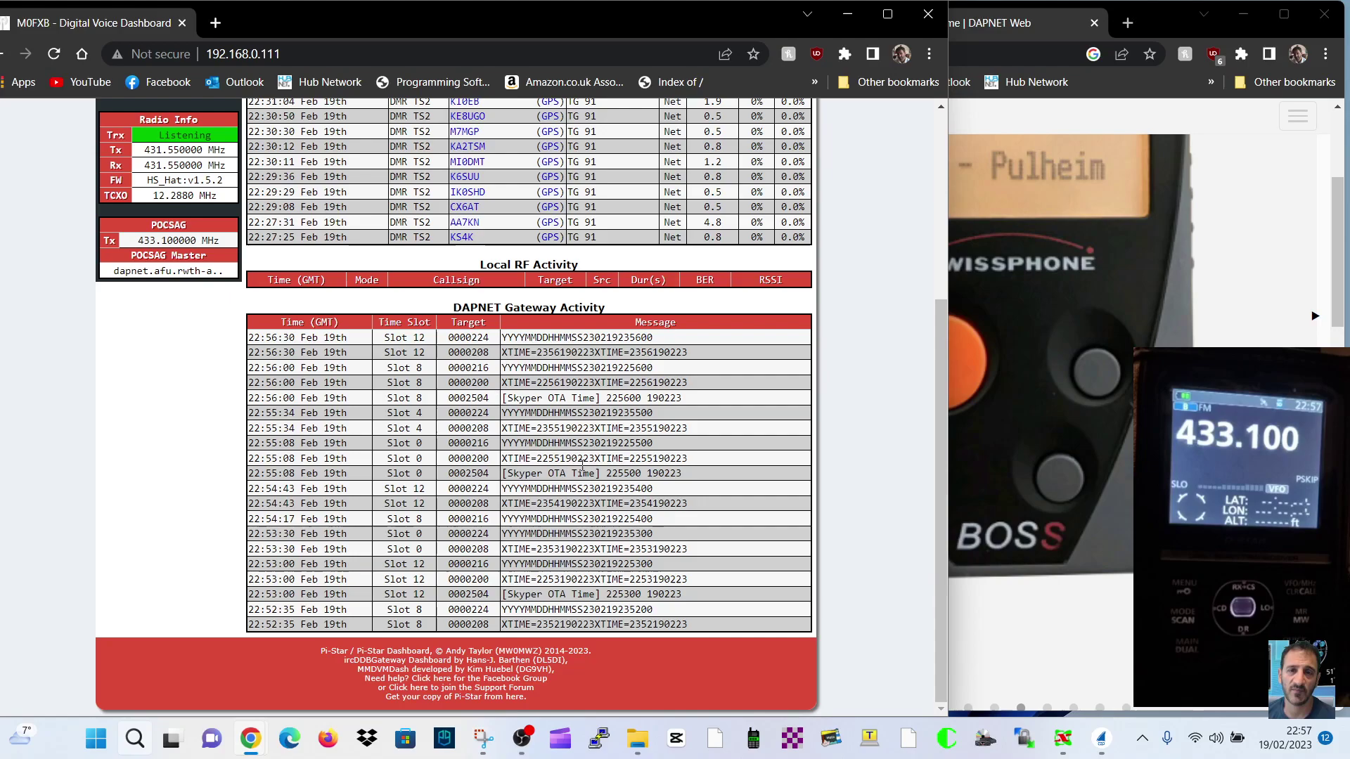
pyautogui.scroll(4, 705, 444)
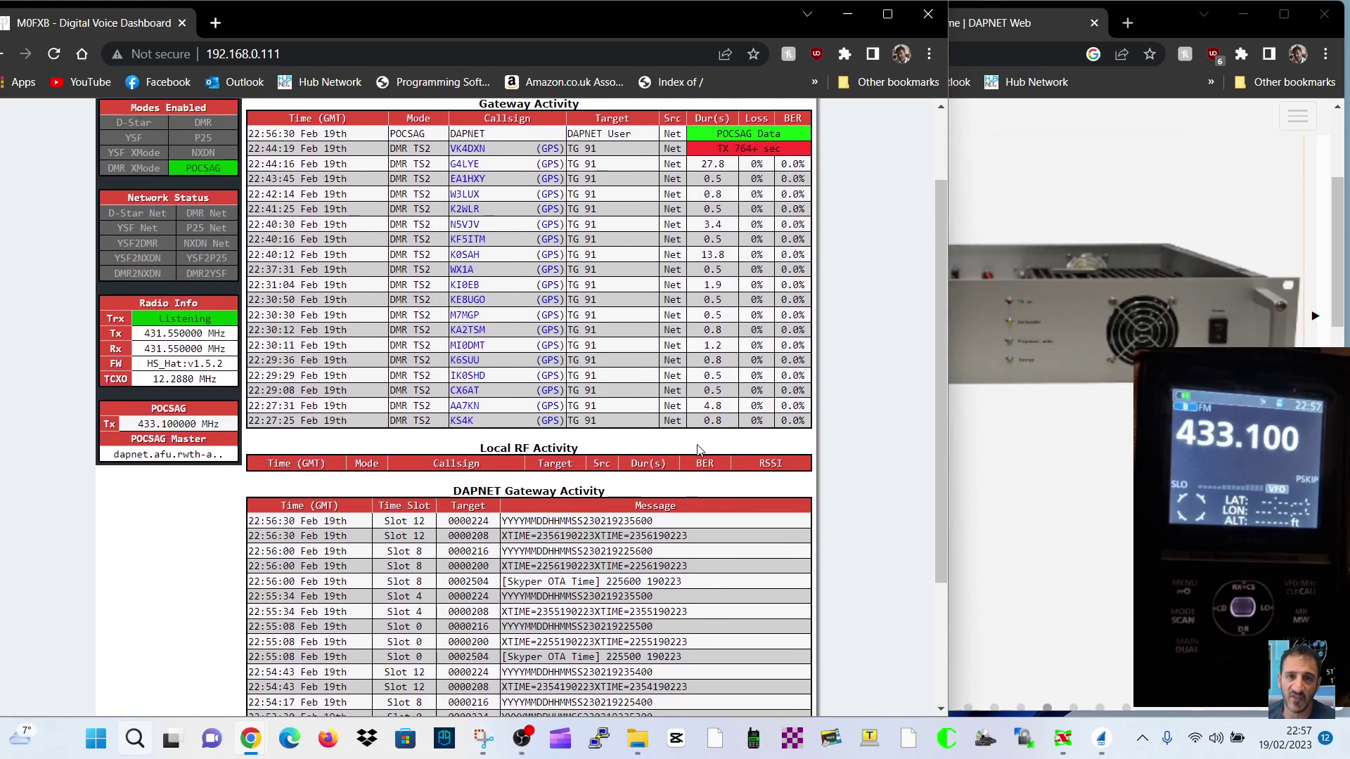
pyautogui.scroll(-1, 705, 363)
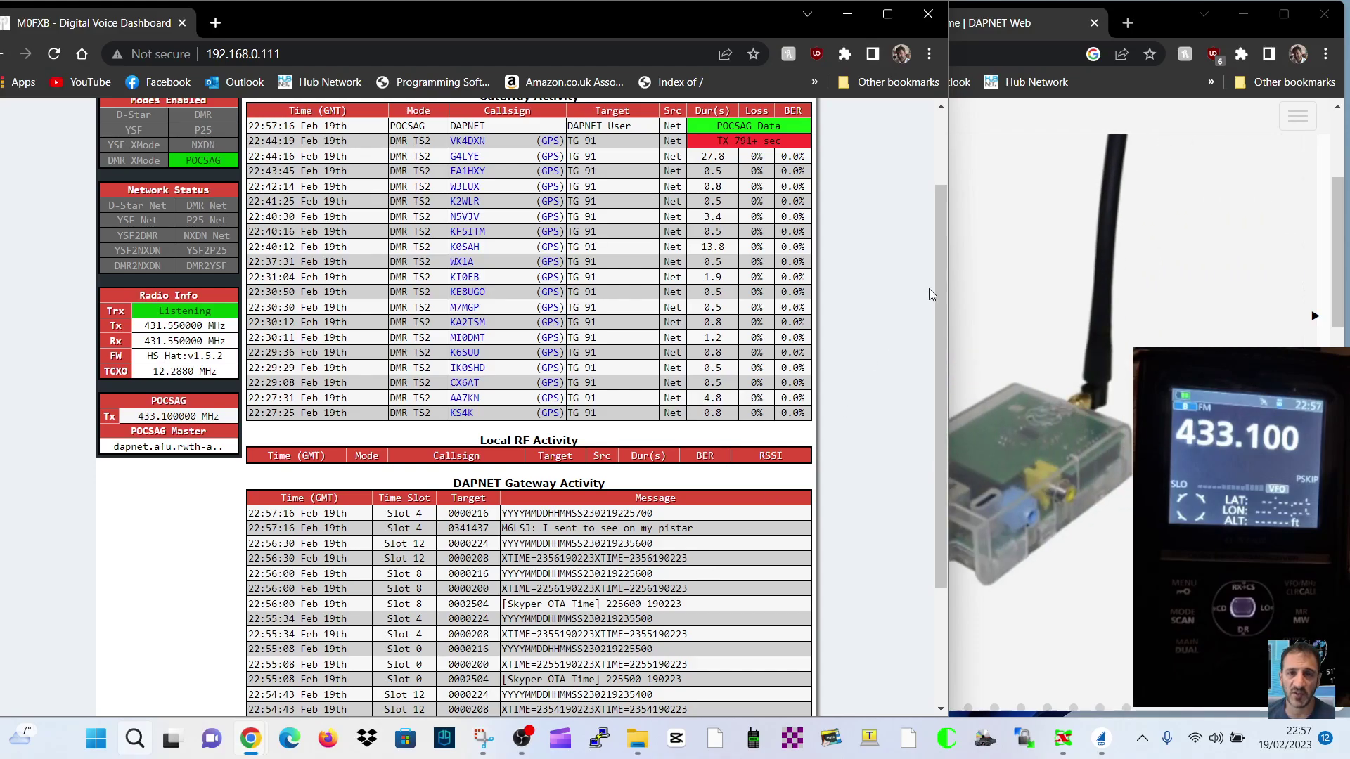
# - Open the Dv-Mega Uk Facebook page from the DAPNET window and scroll to the GENESIS 3.5 node video
pyautogui.click(993, 125)
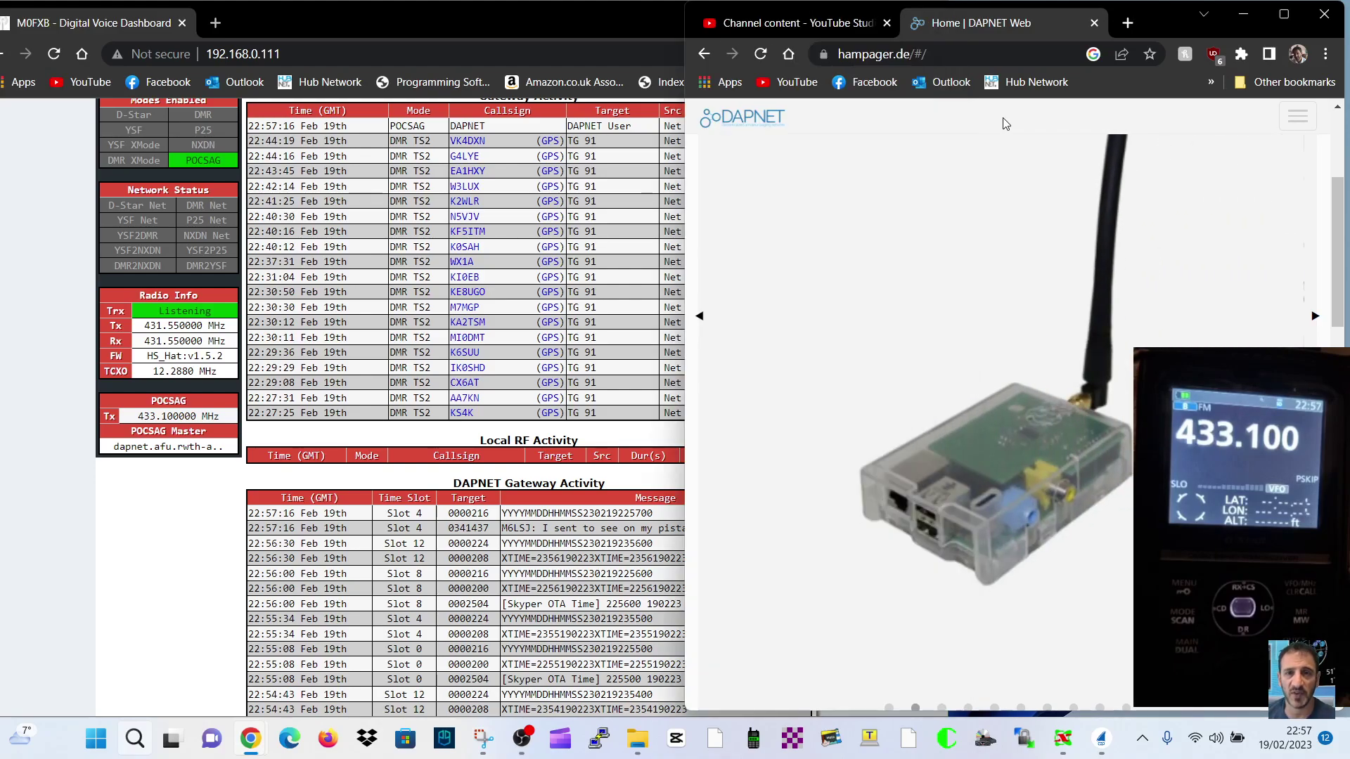
pyautogui.click(917, 258)
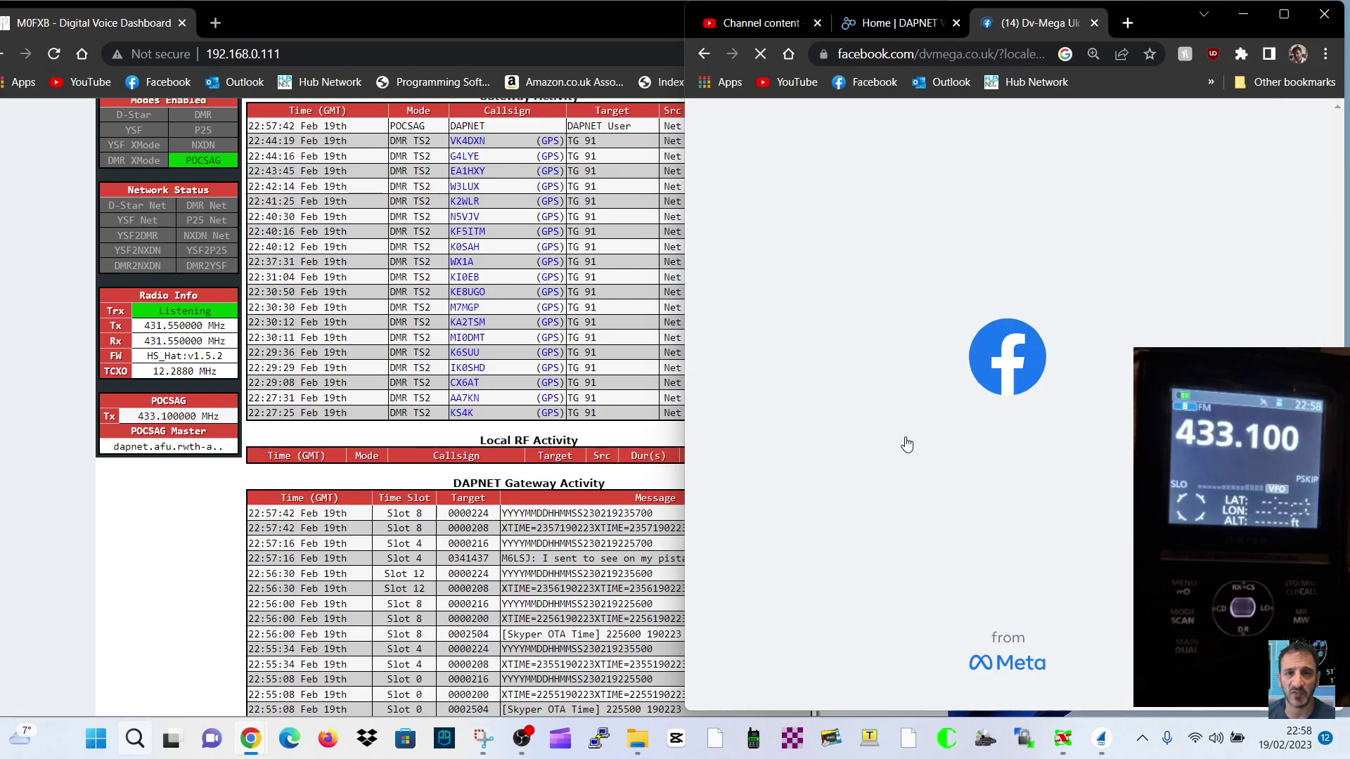
pyautogui.scroll(-15, 1131, 396)
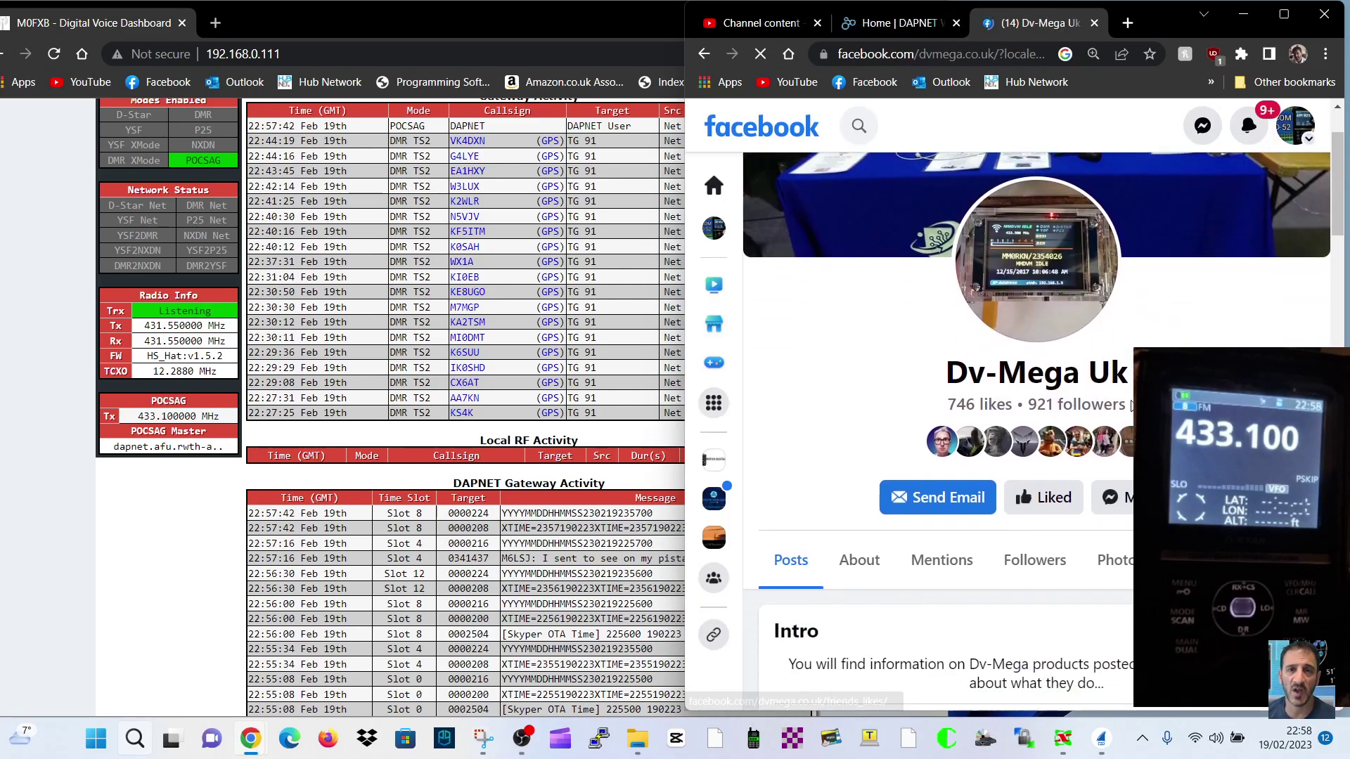
pyautogui.scroll(-20, 1037, 400)
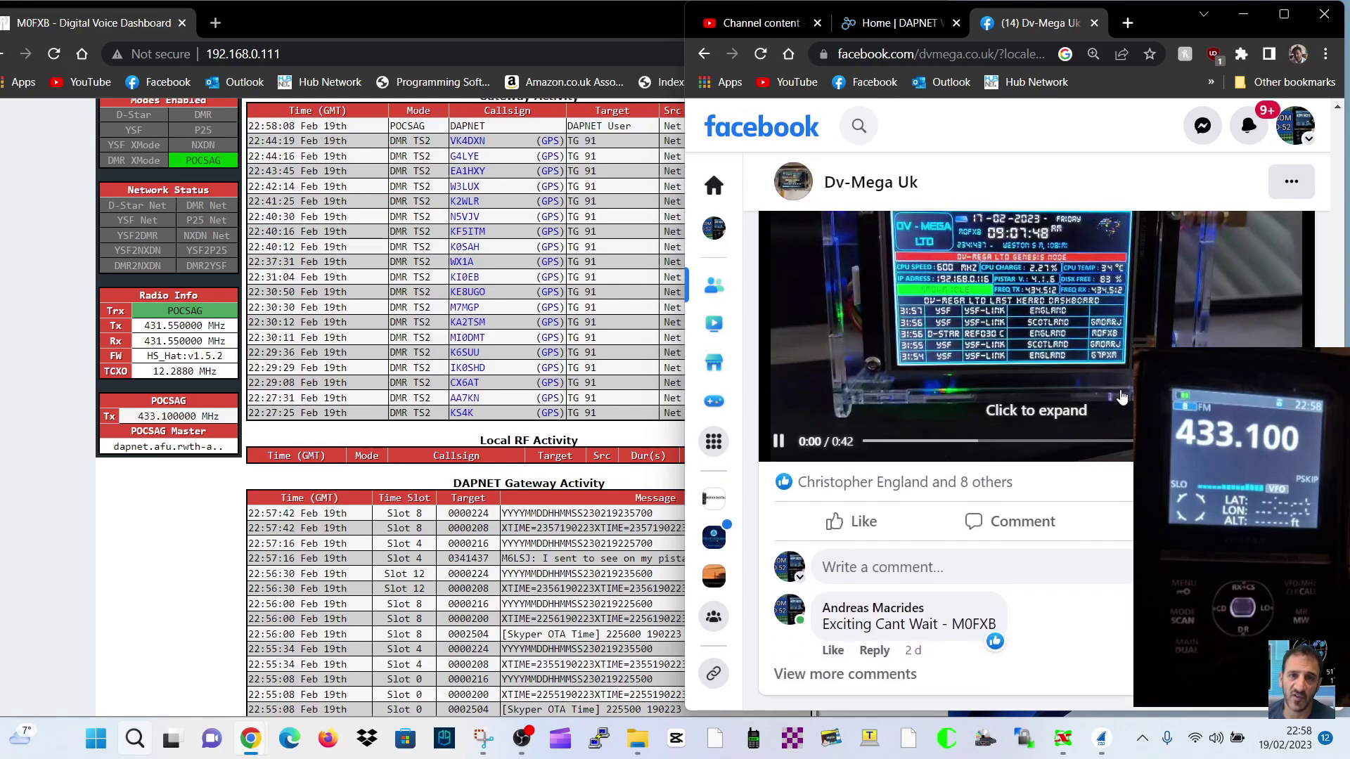
pyautogui.scroll(1, 939, 401)
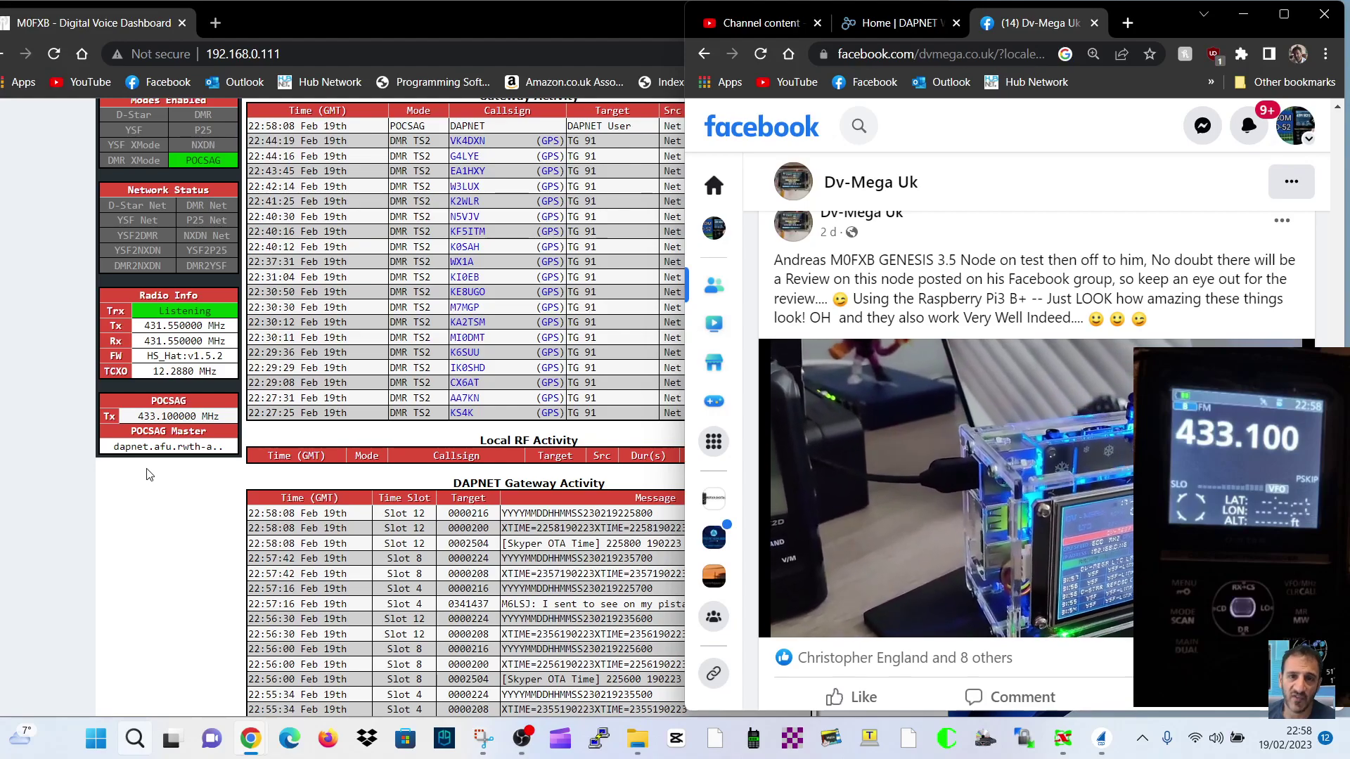
# - Bring the Home | DAPNET tab forward and maximize its window
pyautogui.click(169, 503)
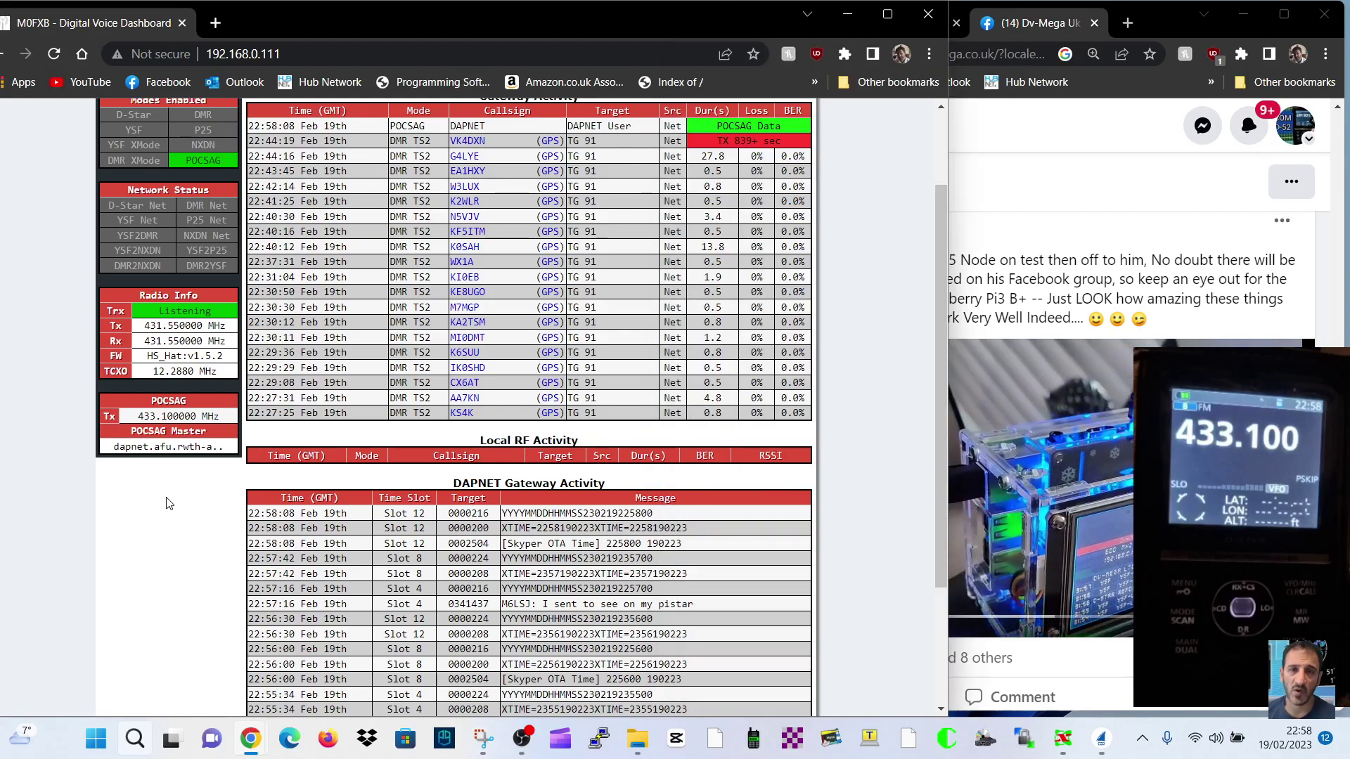
pyautogui.click(942, 137)
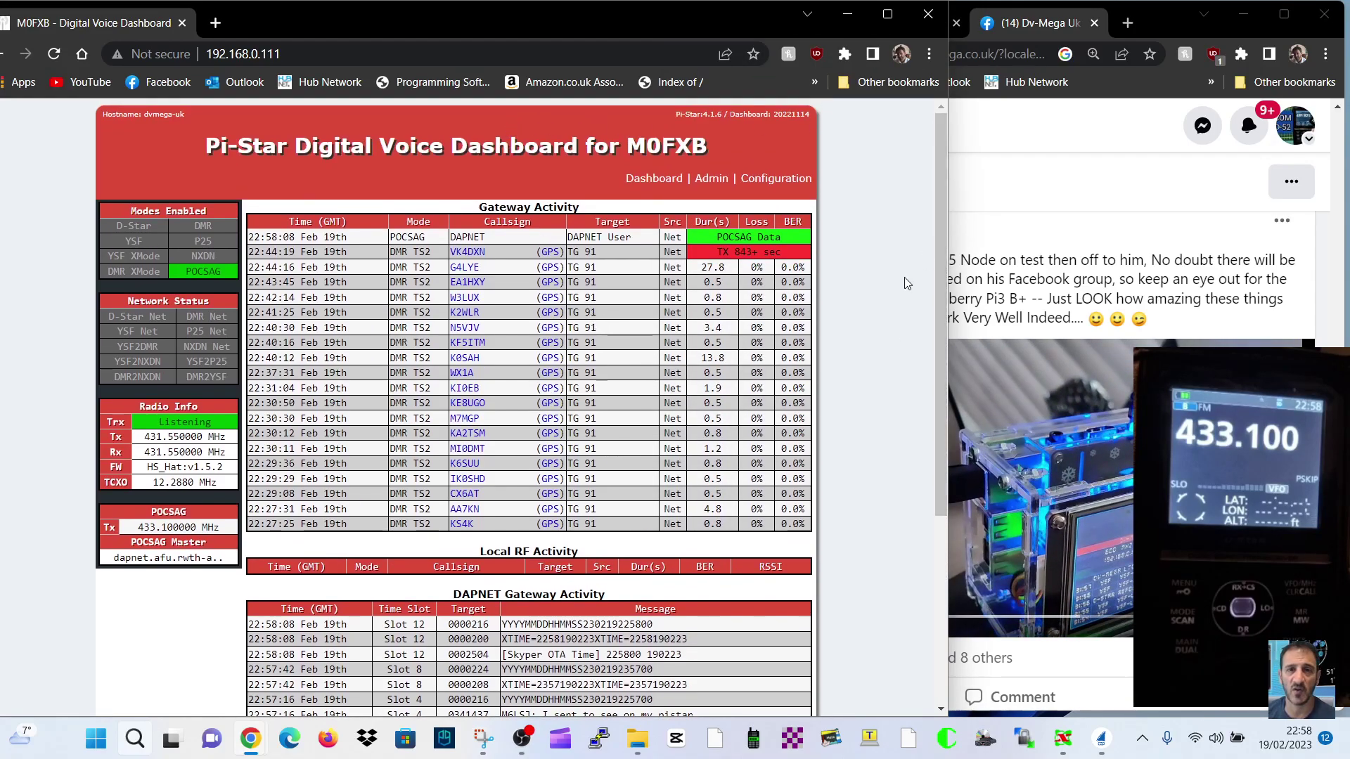
pyautogui.click(1037, 177)
pyautogui.click(892, 23)
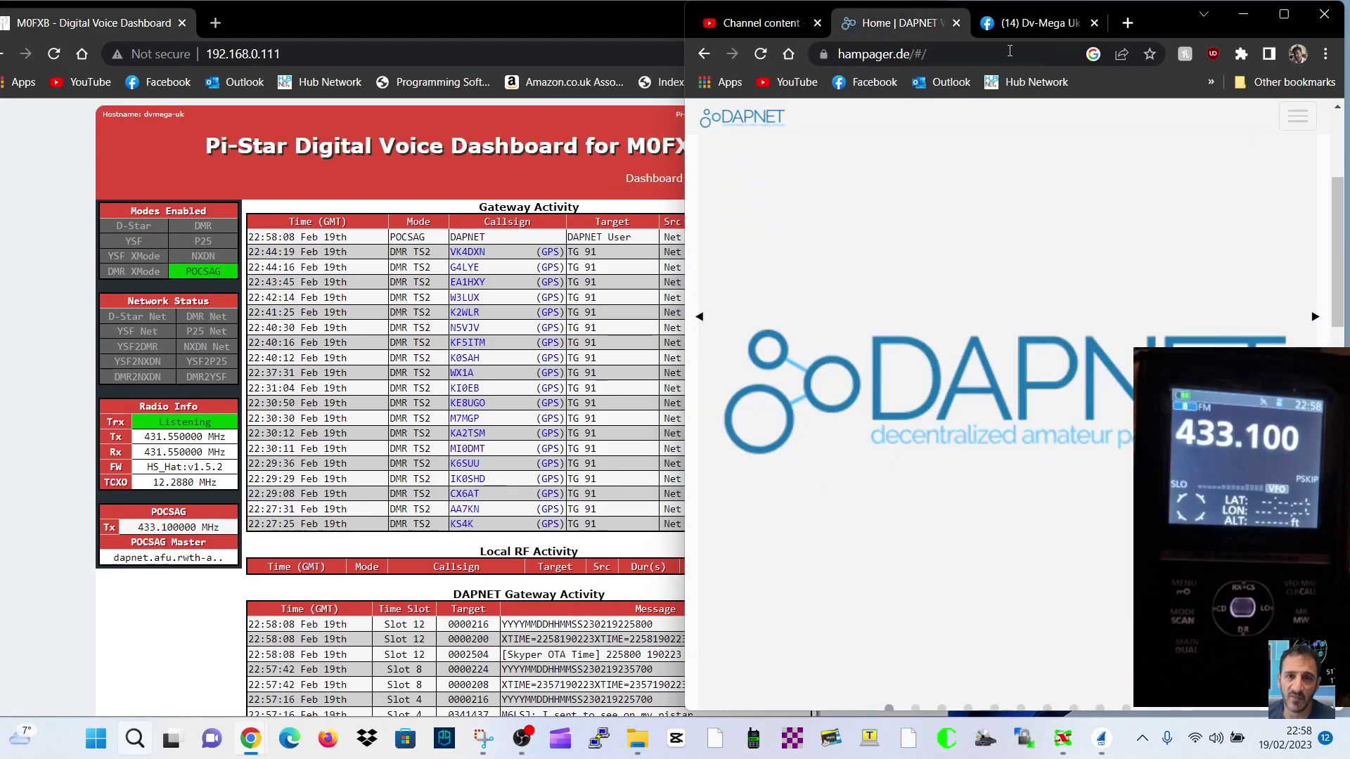
pyautogui.click(1281, 16)
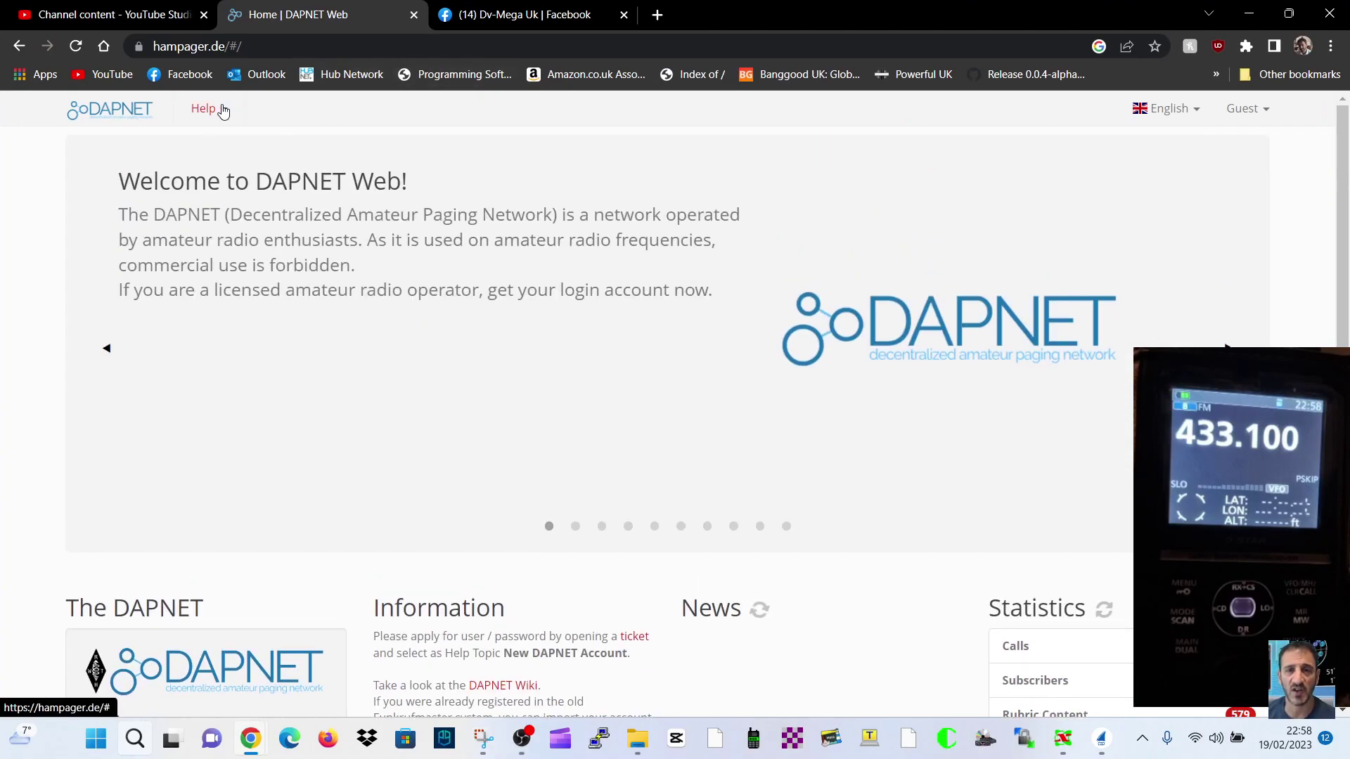
# - Reveal the Help menu's Documentation and Support options and scroll the home page statistics
pyautogui.click(221, 111)
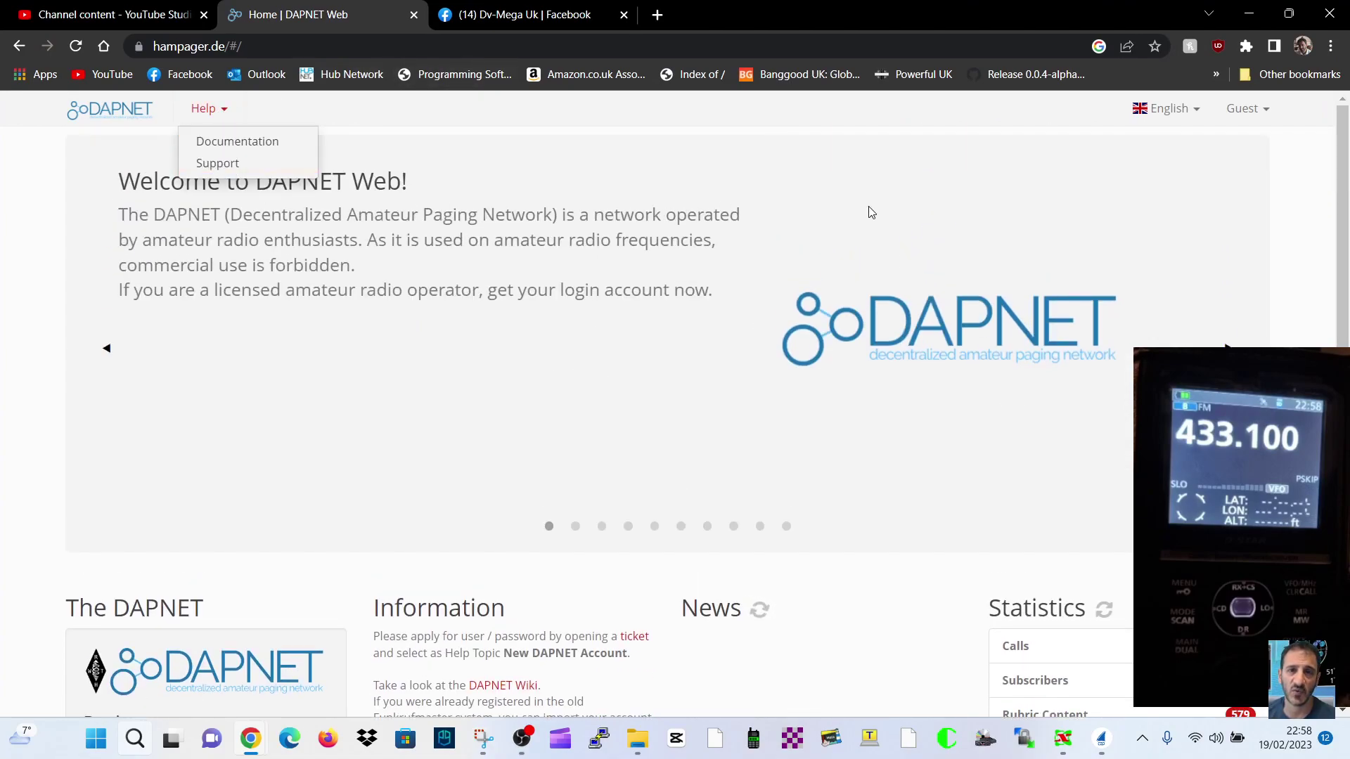
pyautogui.scroll(-3, 807, 434)
pyautogui.scroll(-3, 739, 461)
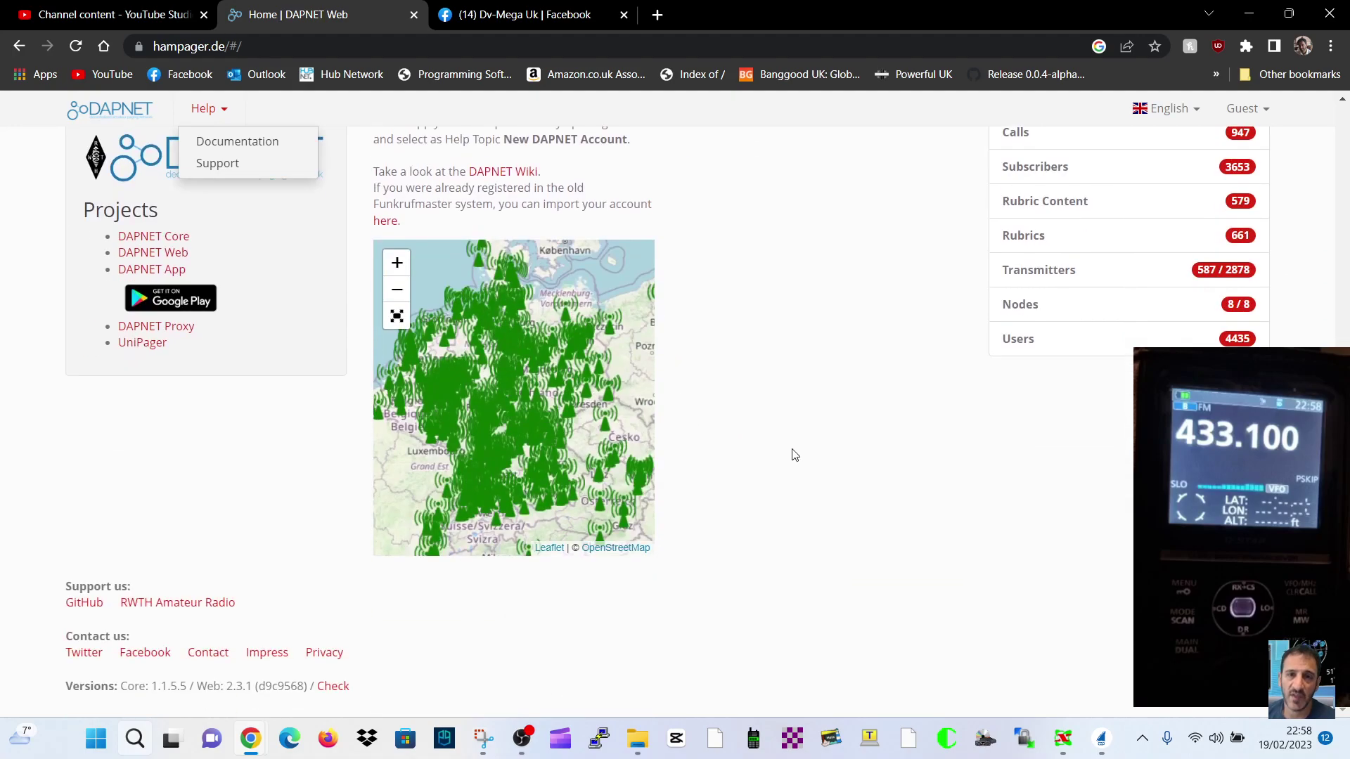
pyautogui.scroll(4, 814, 479)
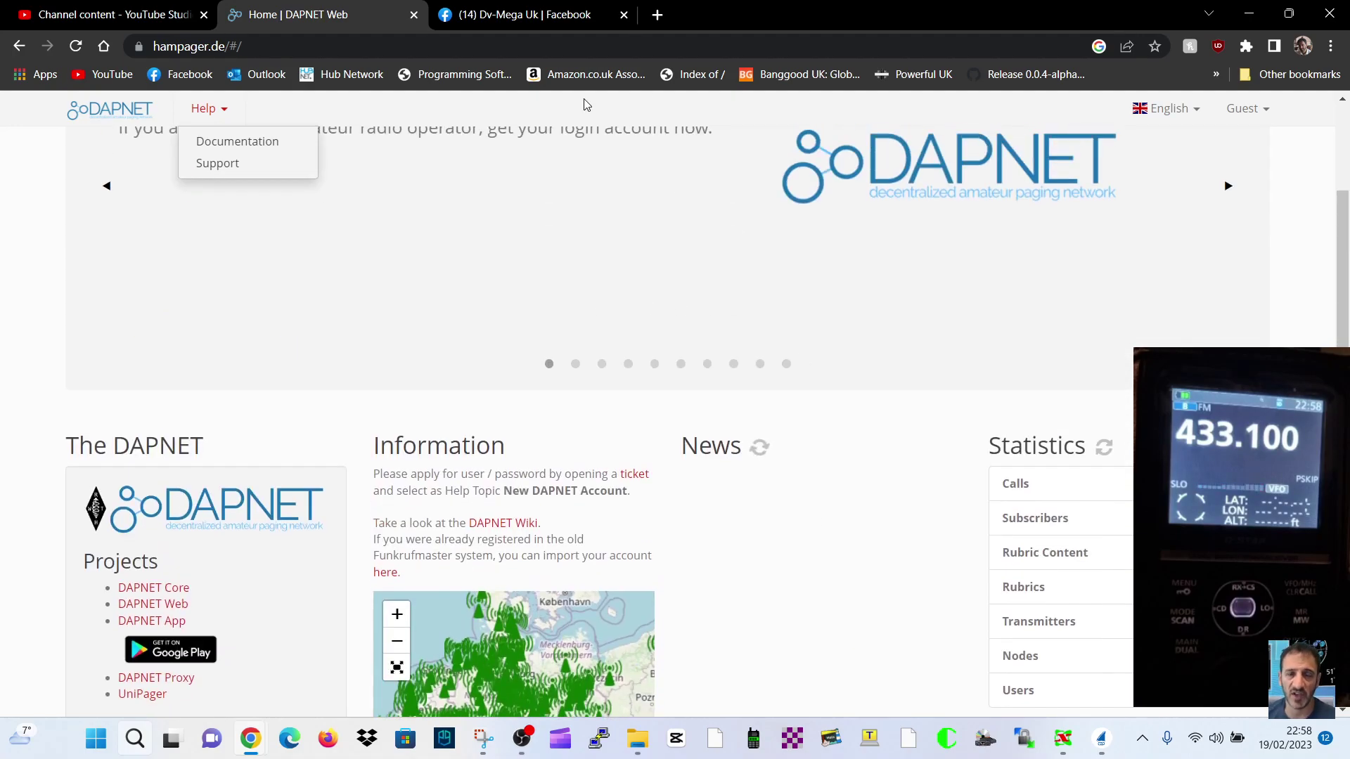
# - Search Google for 'dapnet open ticket' and start a new ticket on the DAPNET Support Desk
pyautogui.click(658, 16)
pyautogui.write('dap')
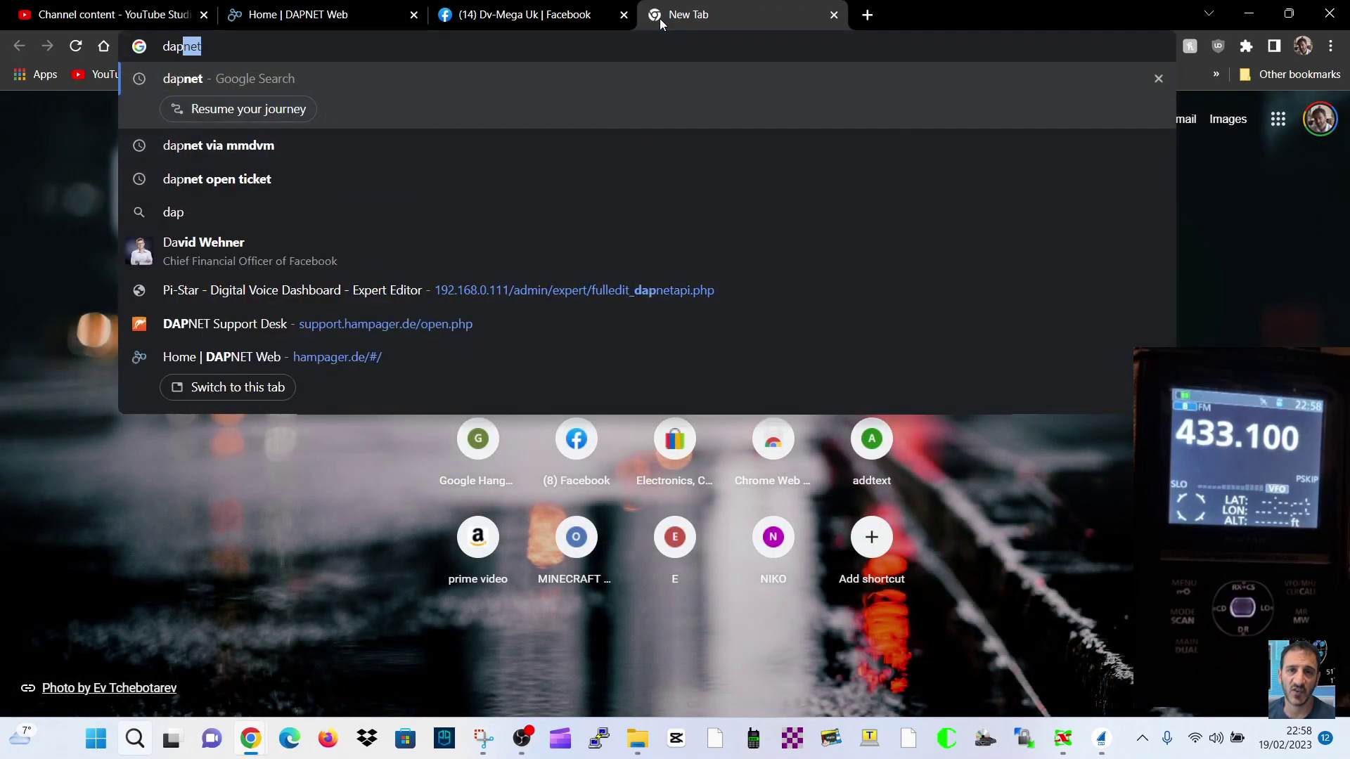
pyautogui.write('net ope')
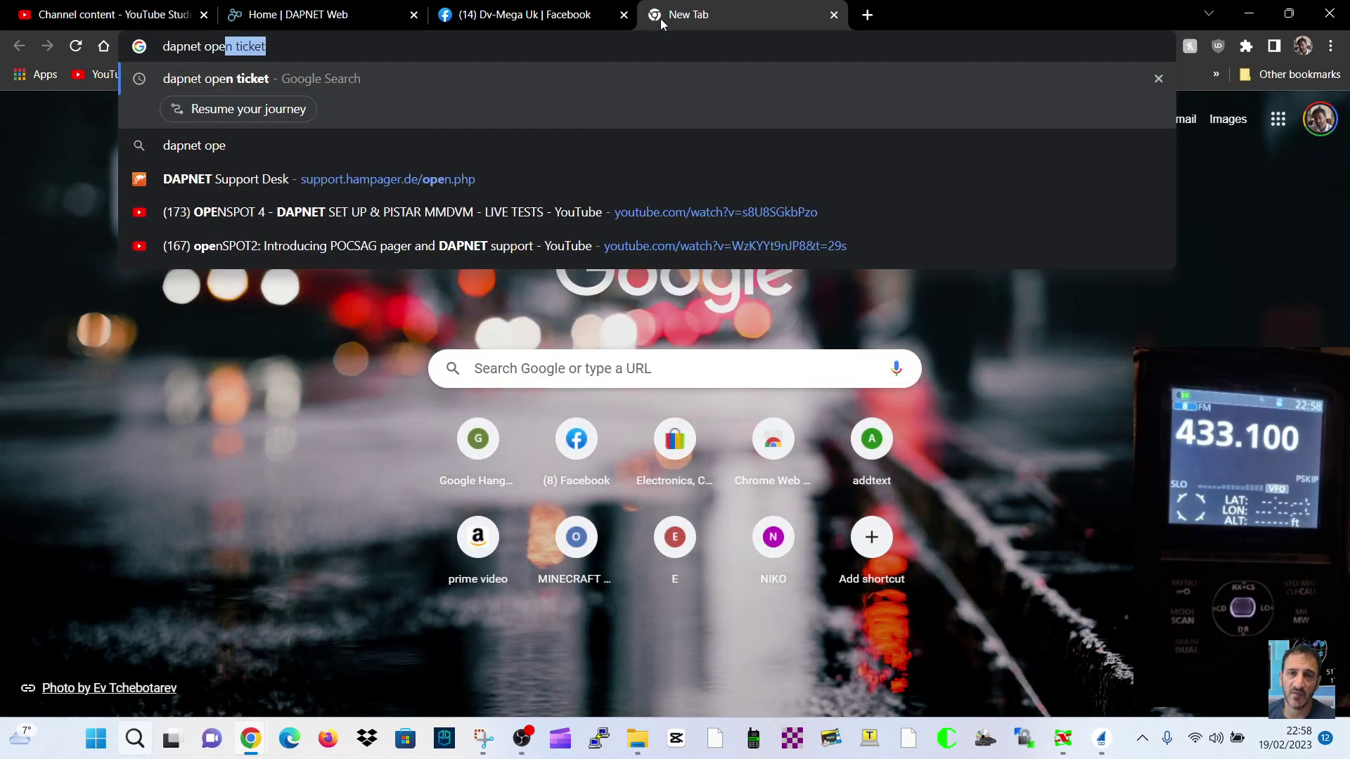
pyautogui.write('n ticket')
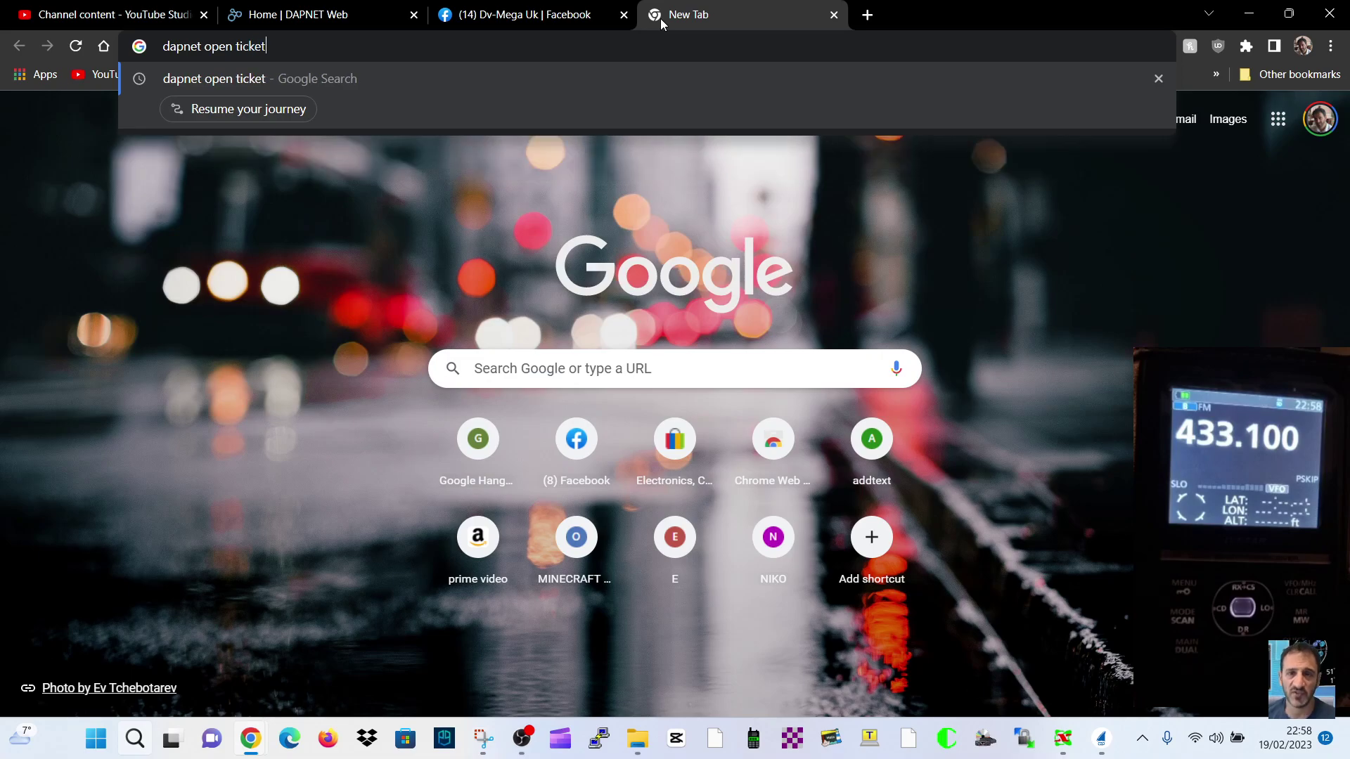
pyautogui.press('Return')
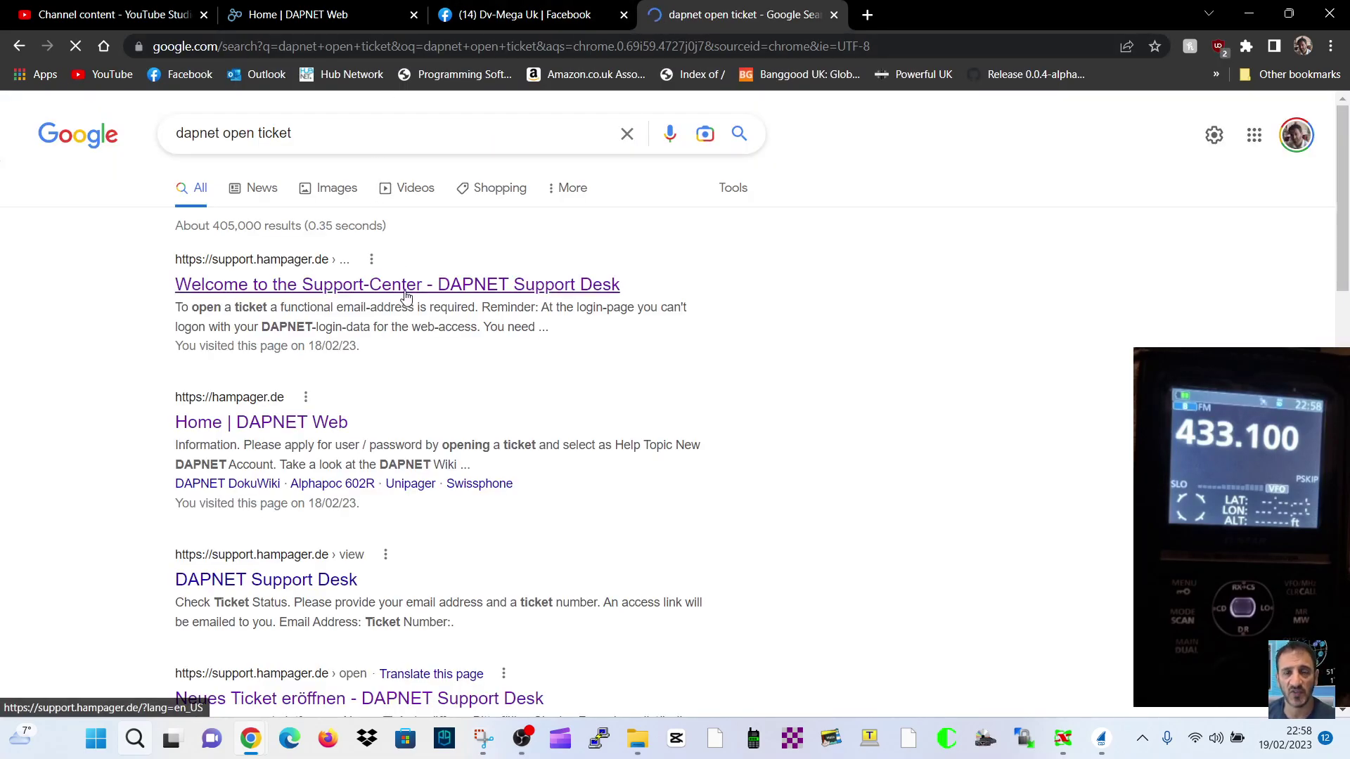
pyautogui.click(405, 296)
pyautogui.click(890, 224)
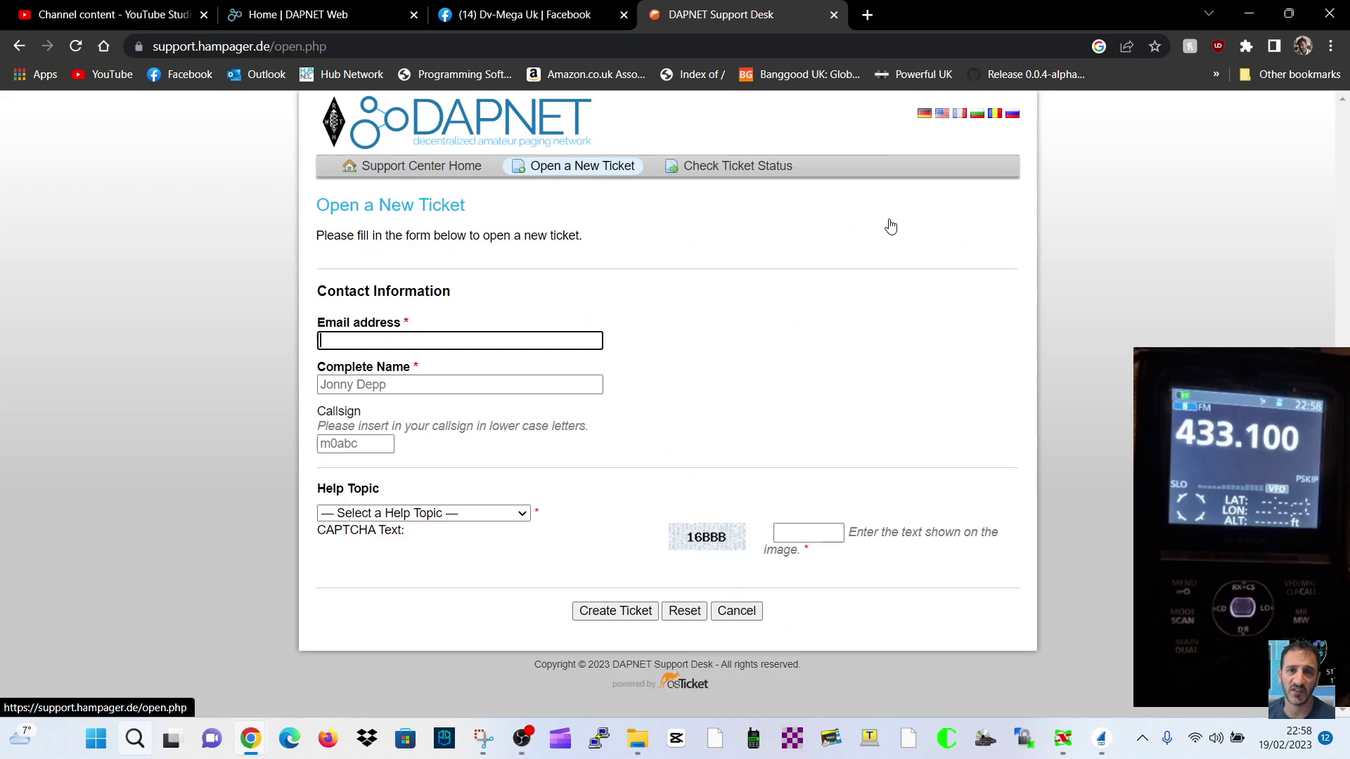
# - Change the ticket's help topic from New DAPNET Account with RIC to New DAPNET Transmitter, then snap the window right
pyautogui.click(521, 513)
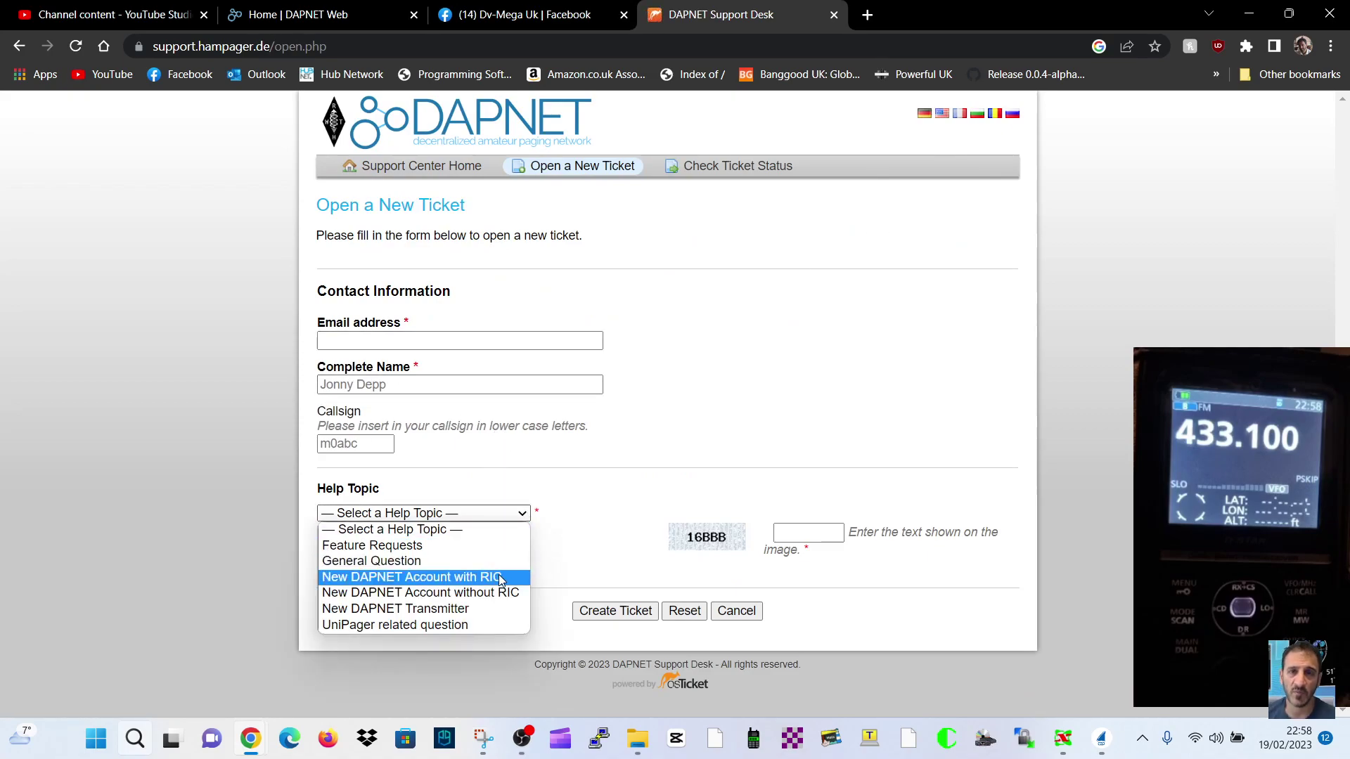
pyautogui.click(501, 577)
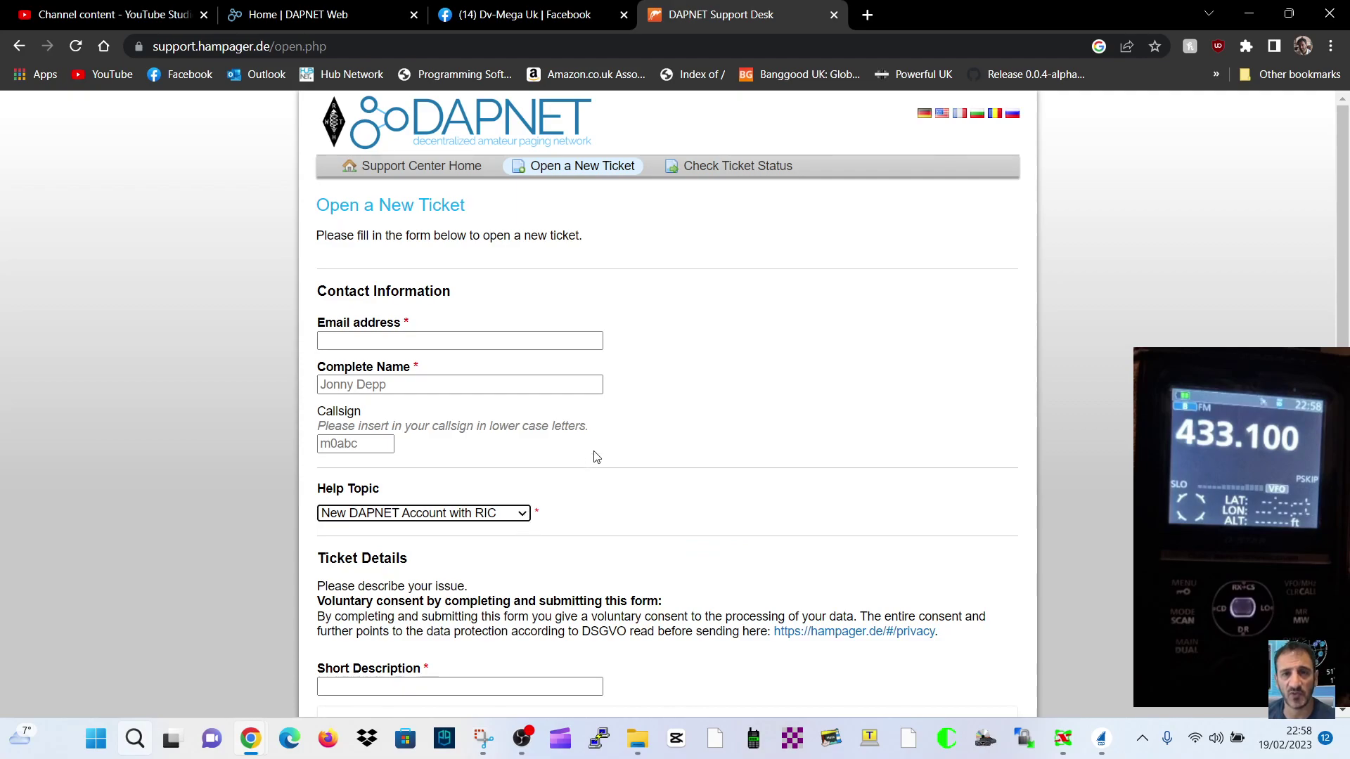
pyautogui.scroll(-1, 556, 448)
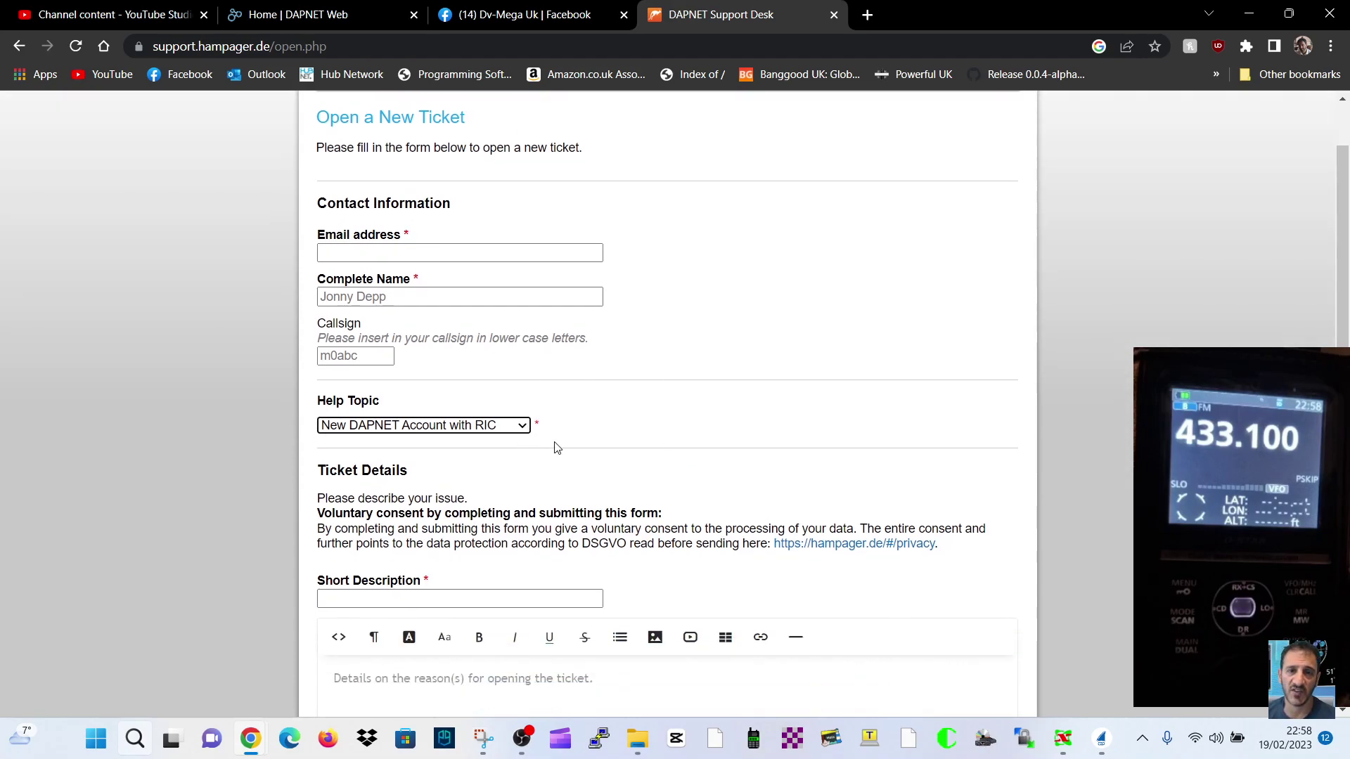
pyautogui.click(522, 427)
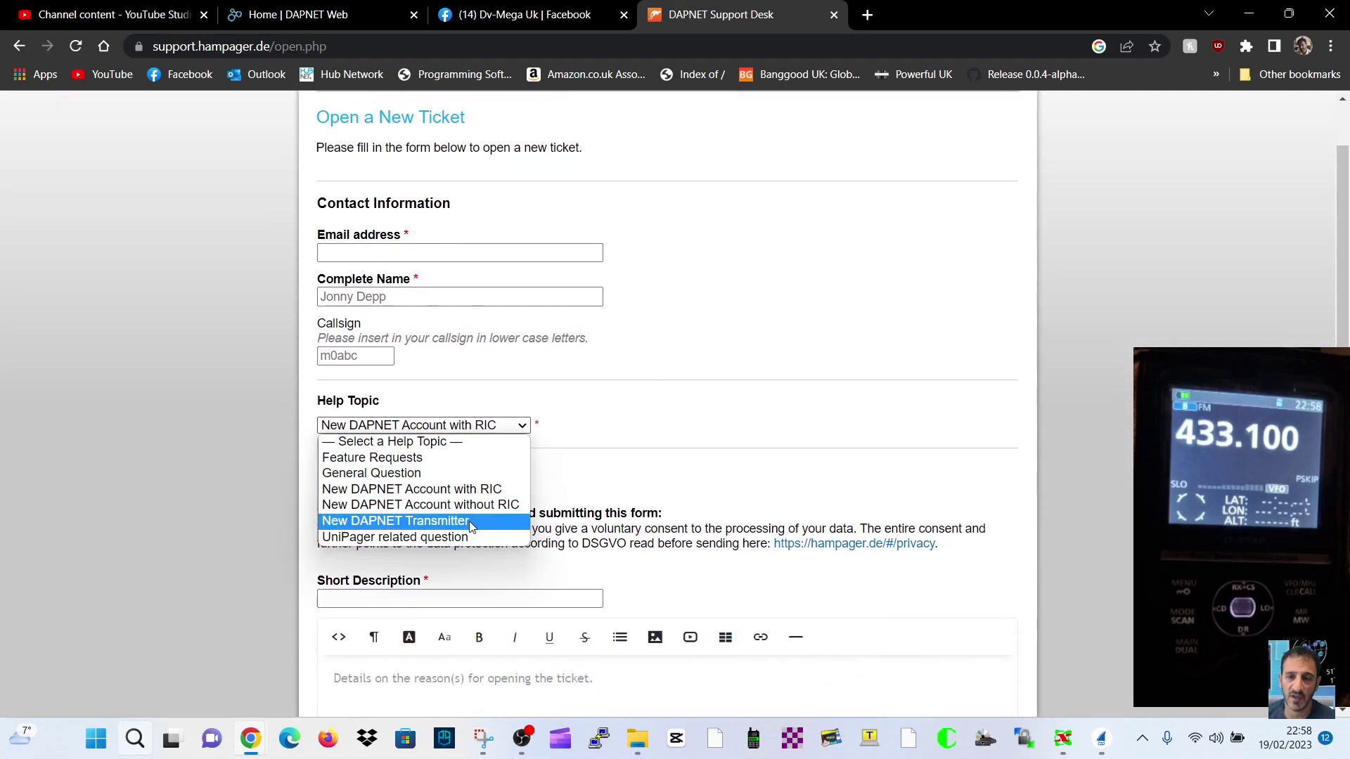
pyautogui.click(469, 520)
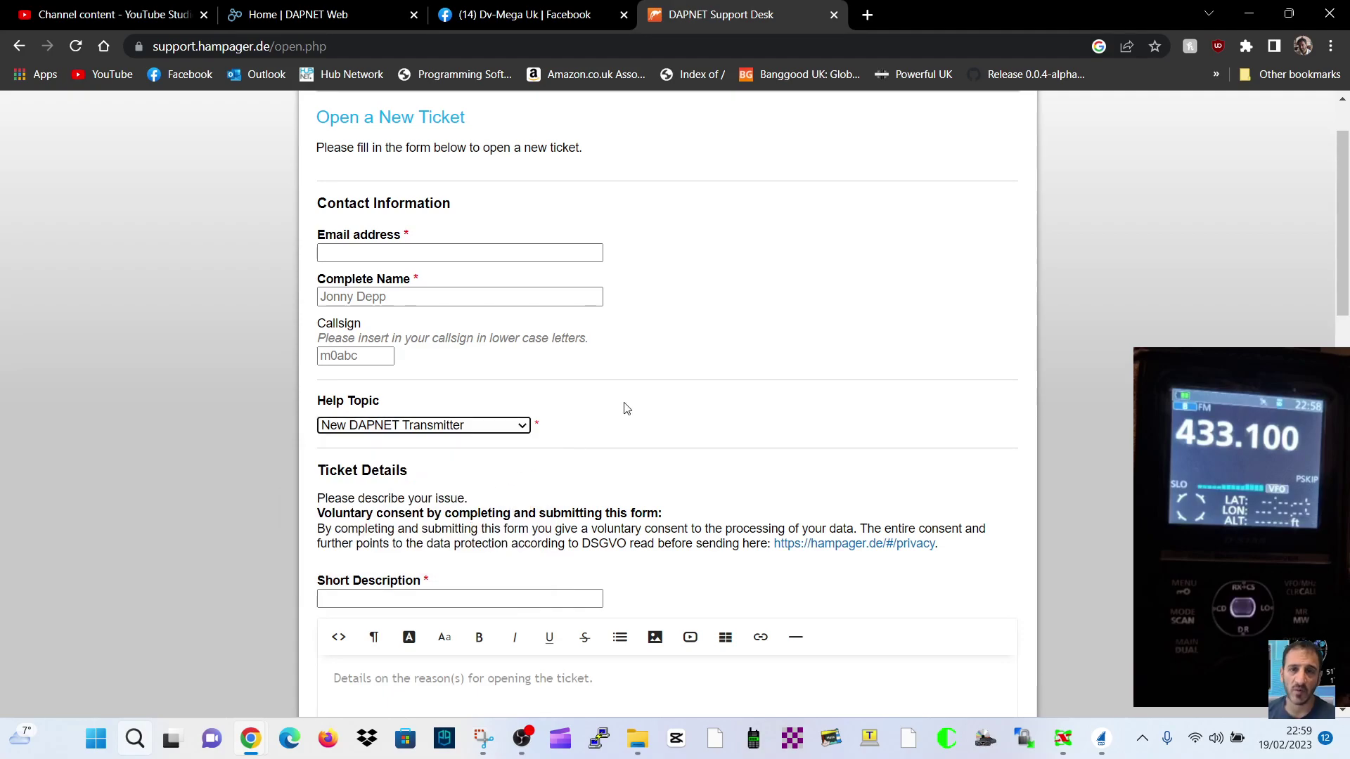
pyautogui.scroll(-4, 727, 422)
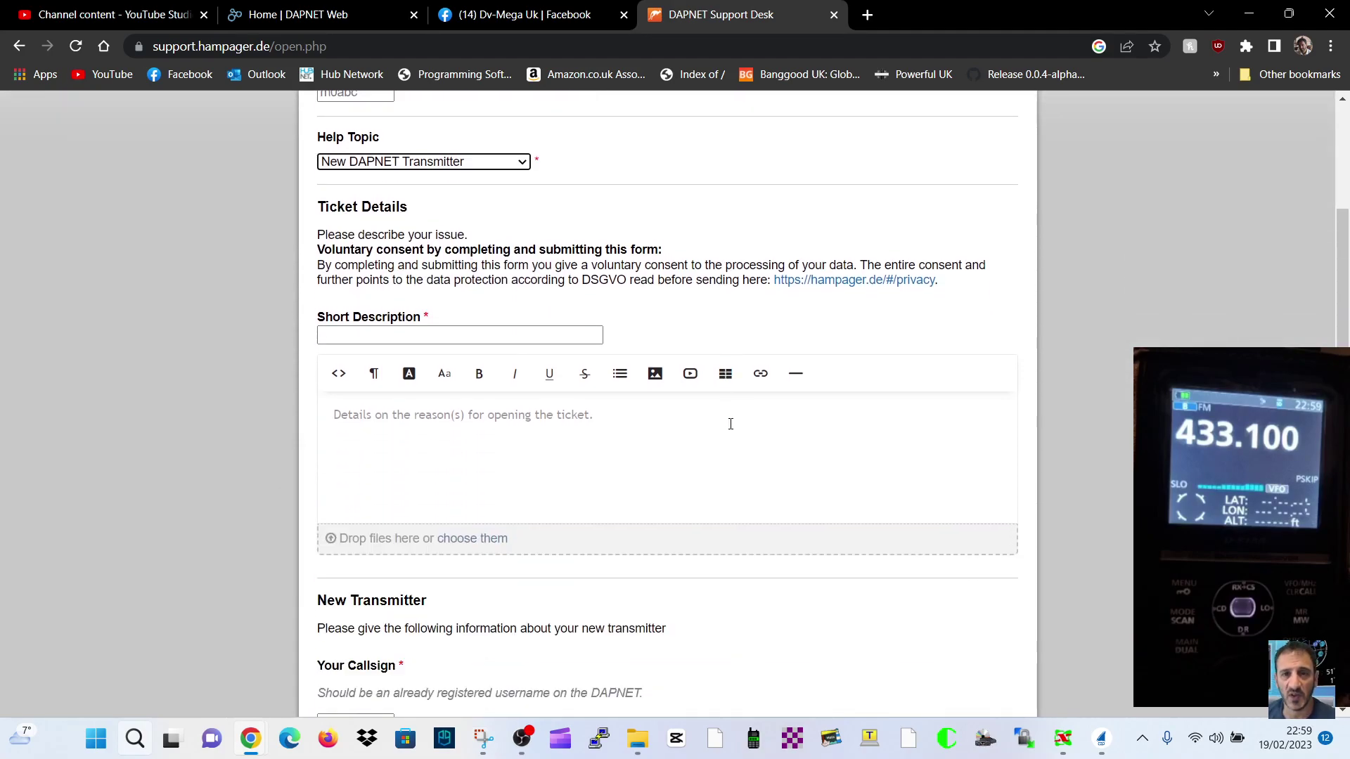
pyautogui.scroll(5, 729, 422)
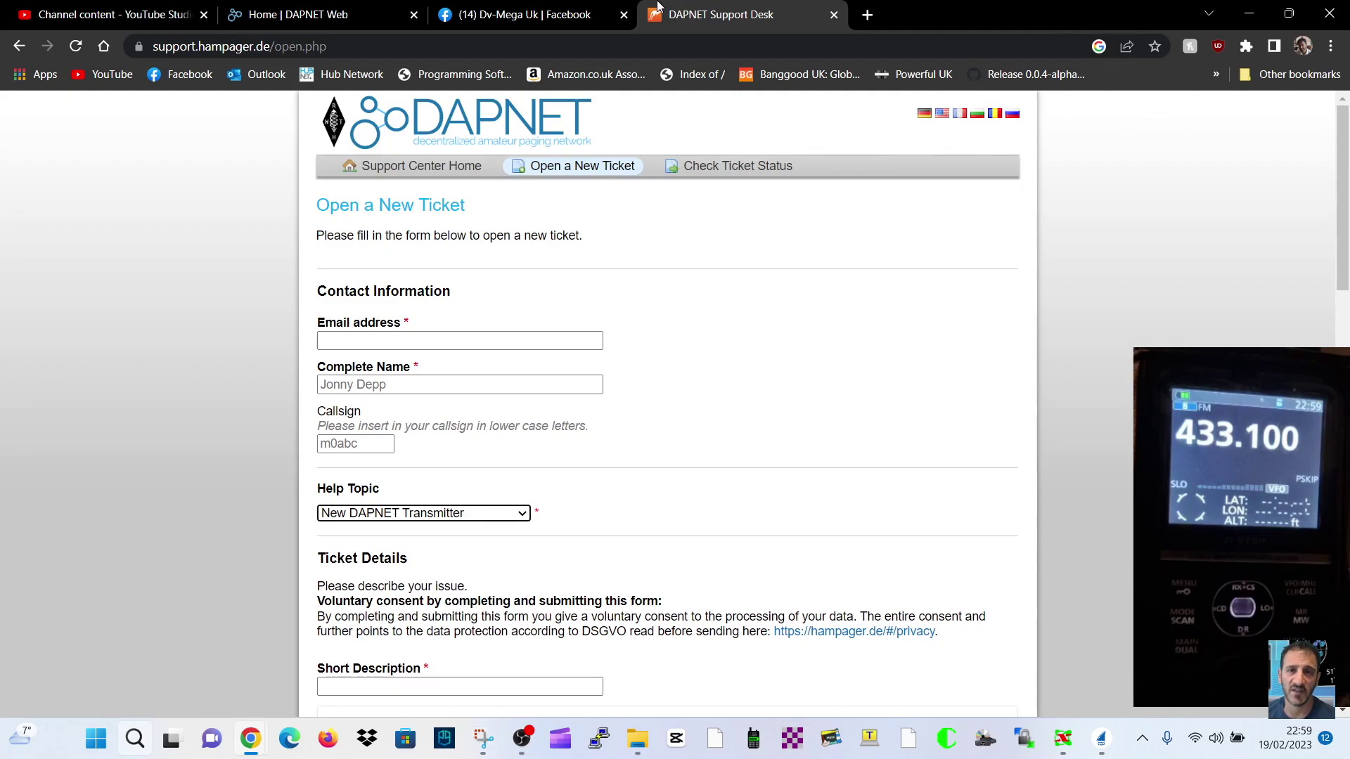
pyautogui.moveTo(1286, 26)
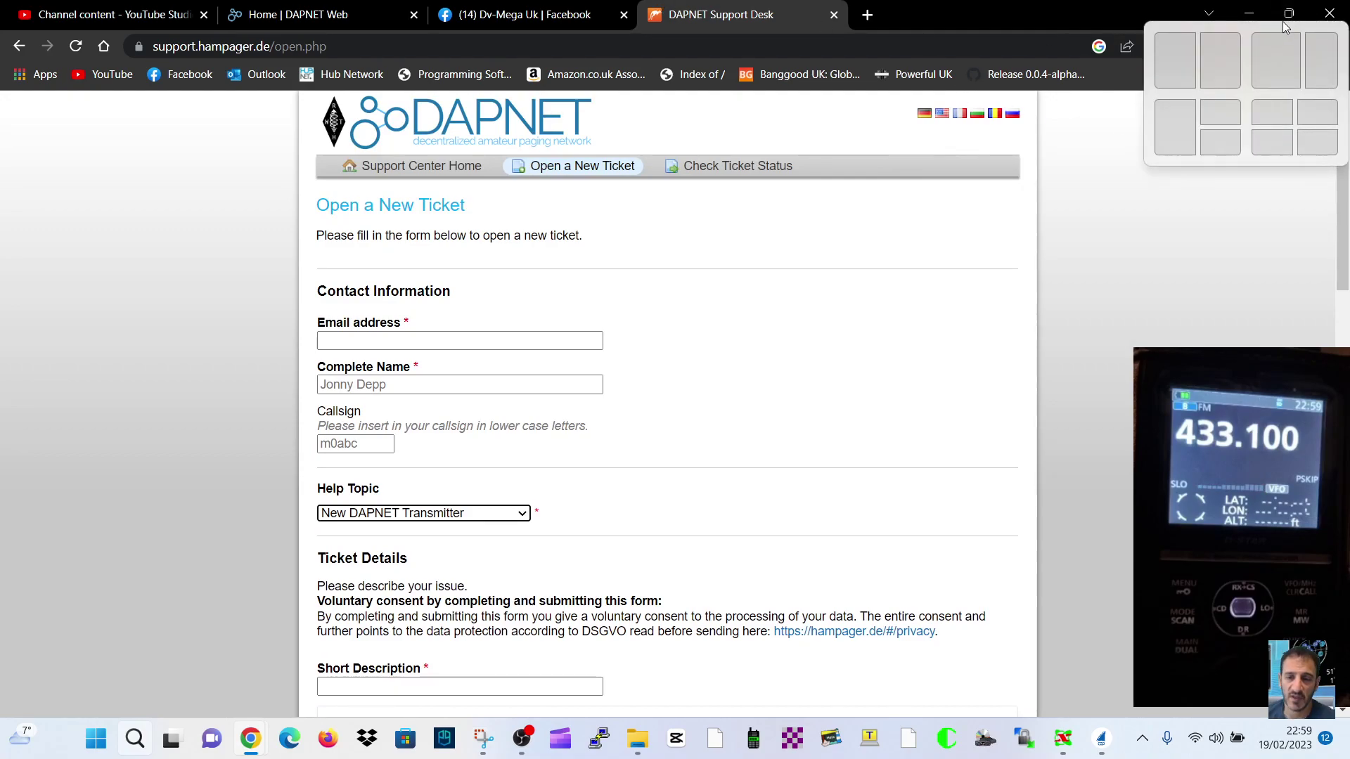
pyautogui.click(1220, 61)
# - Snap the Pi-Star dashboard to the left half and bring the ticket form back in front
pyautogui.click(443, 457)
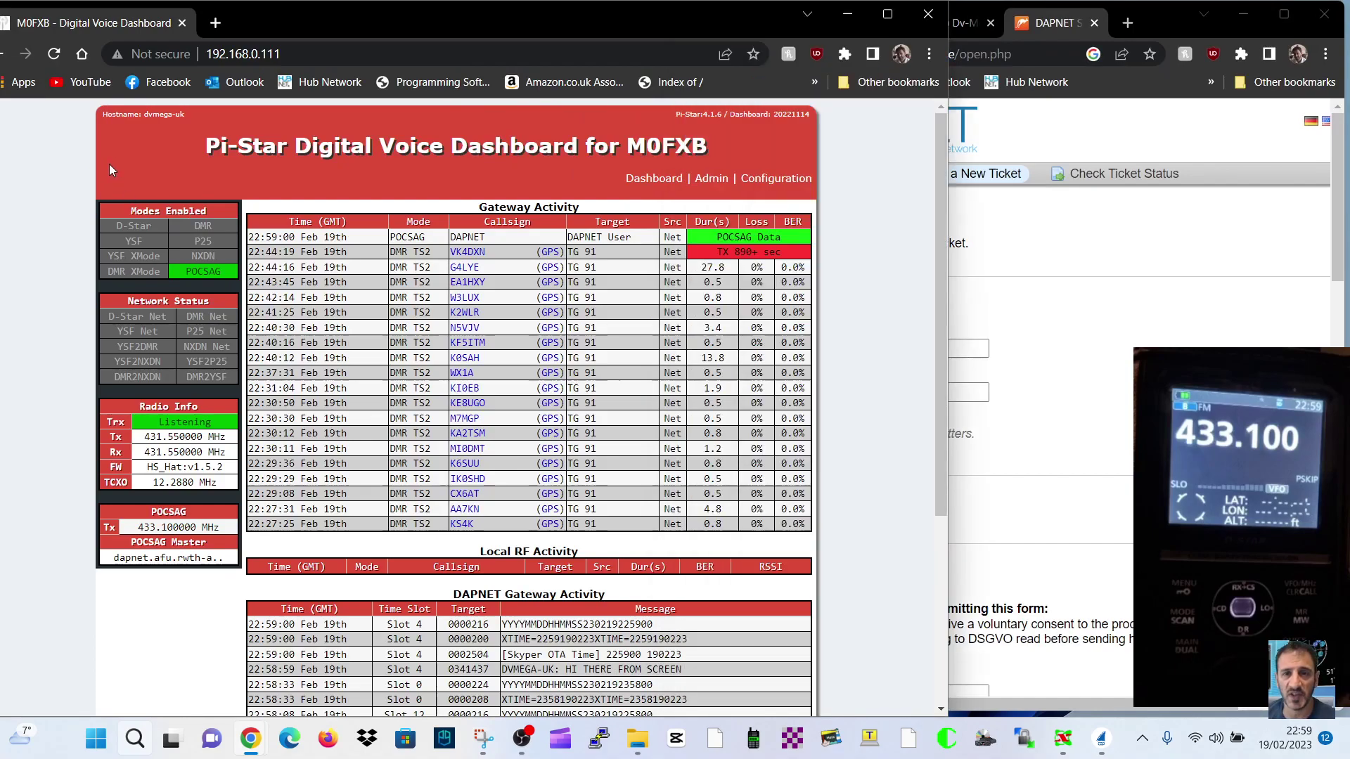
pyautogui.click(1122, 240)
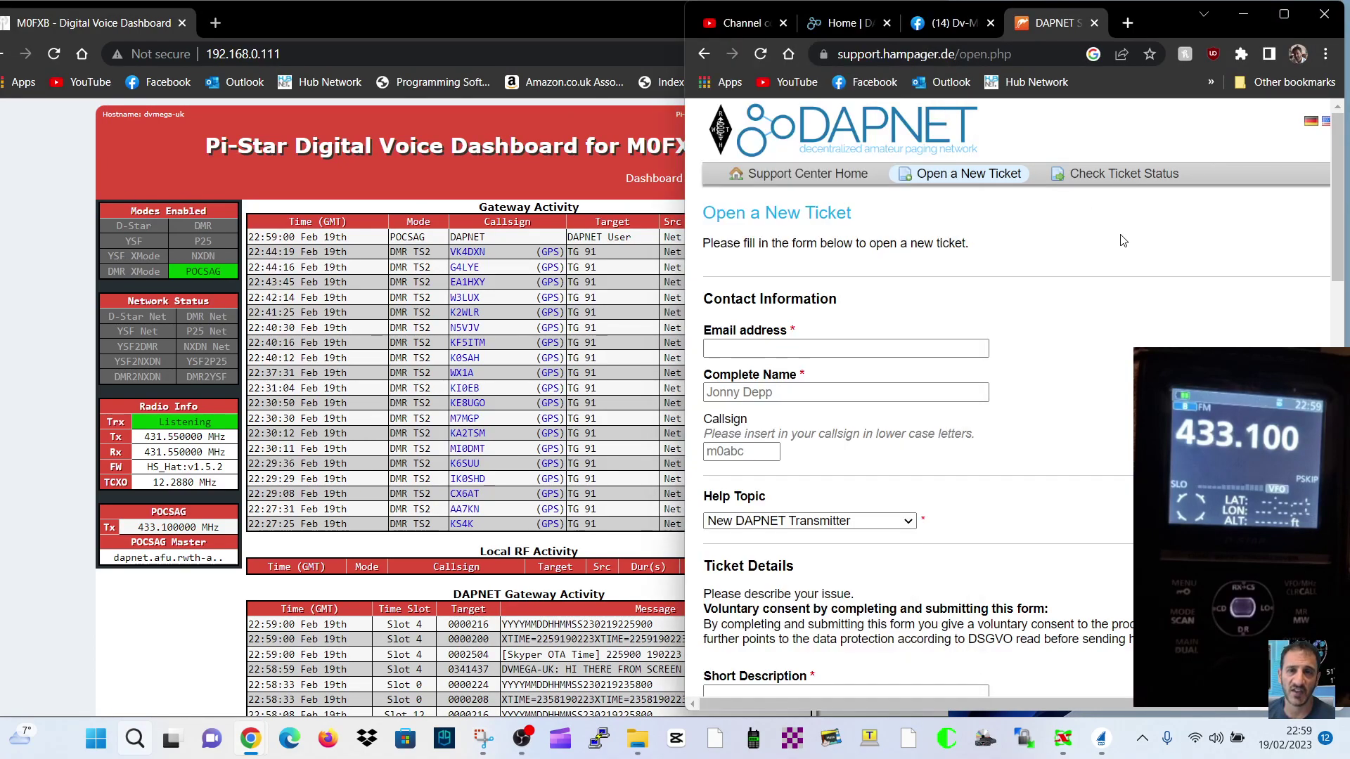